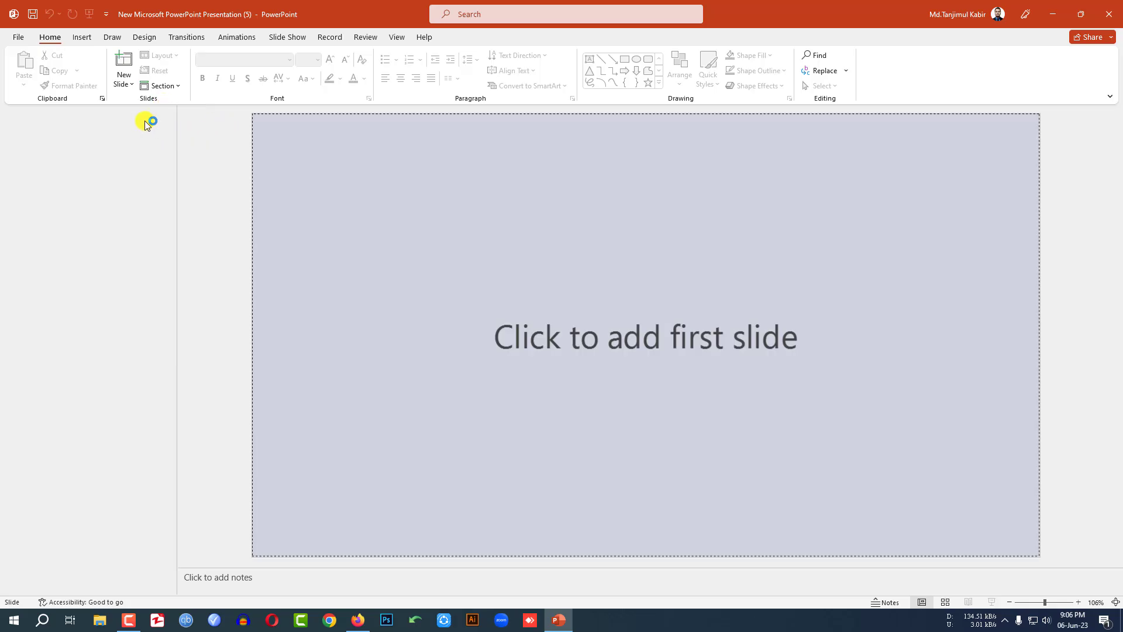
Add a blank-layout slide to the new presentation.
click(129, 85)
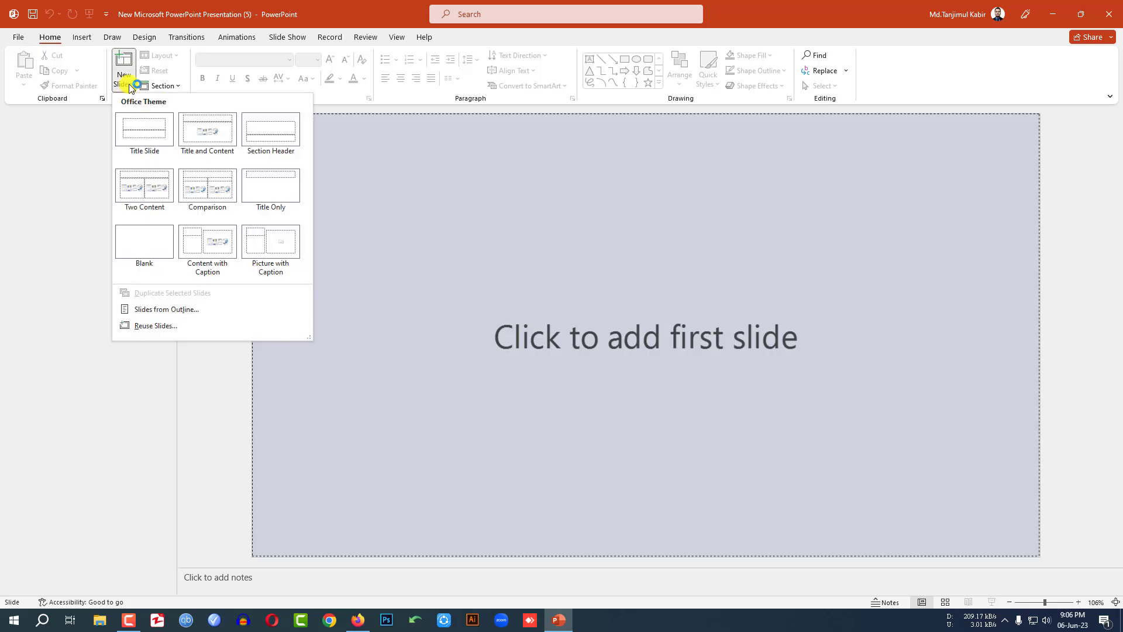
click(150, 251)
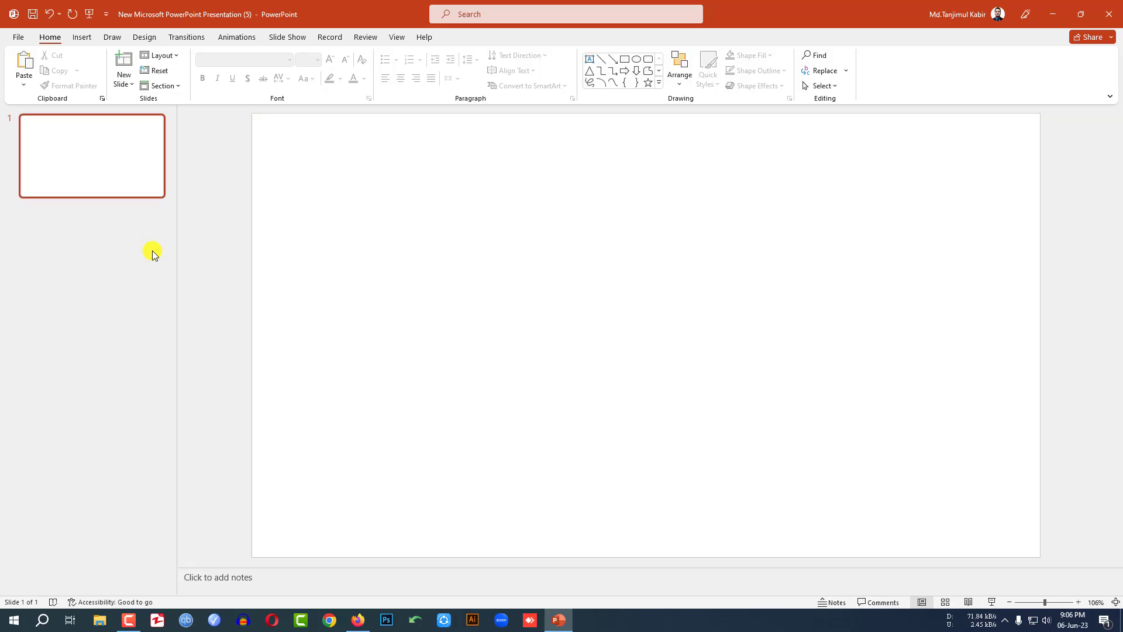
key(alt+g)
Fill the slide background with a blue radial preset gradient.
click(1029, 80)
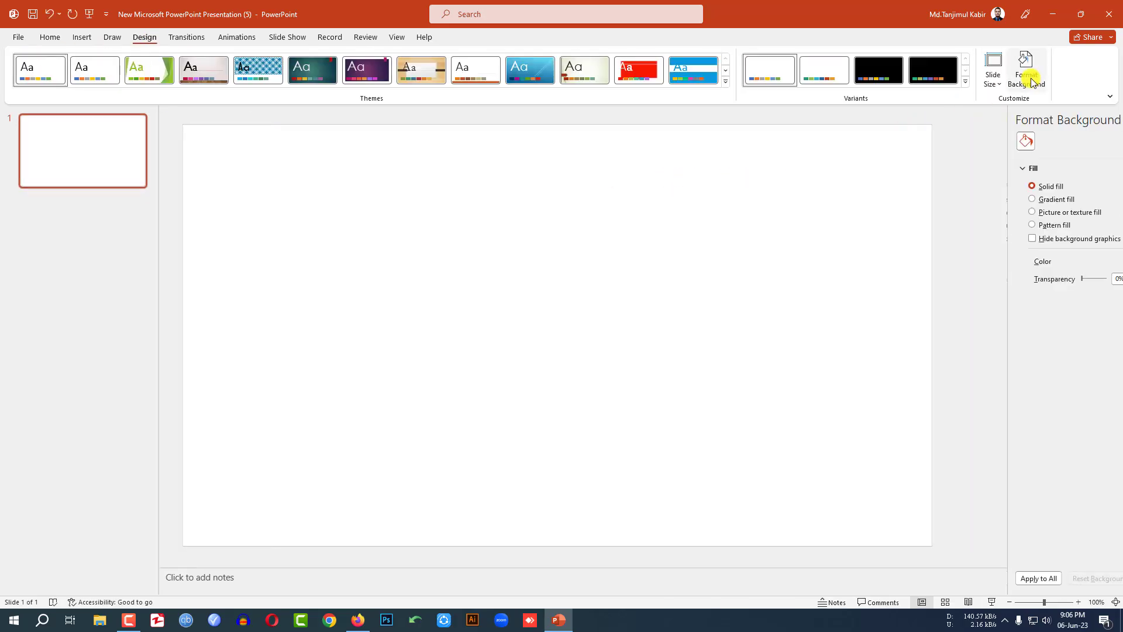
click(998, 199)
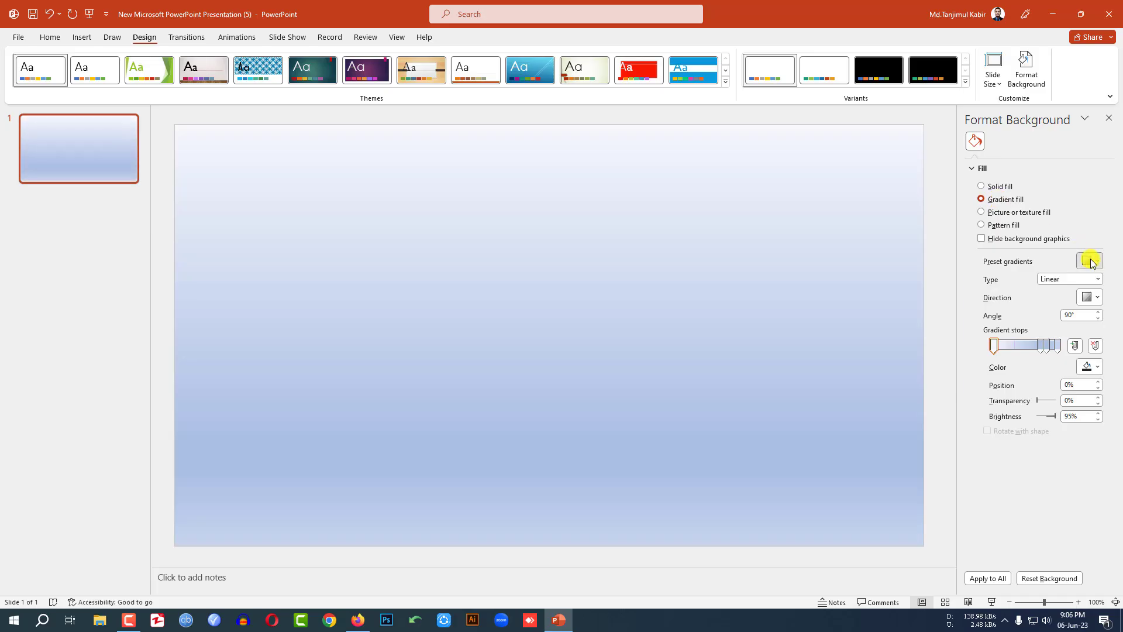
click(1089, 260)
click(1081, 309)
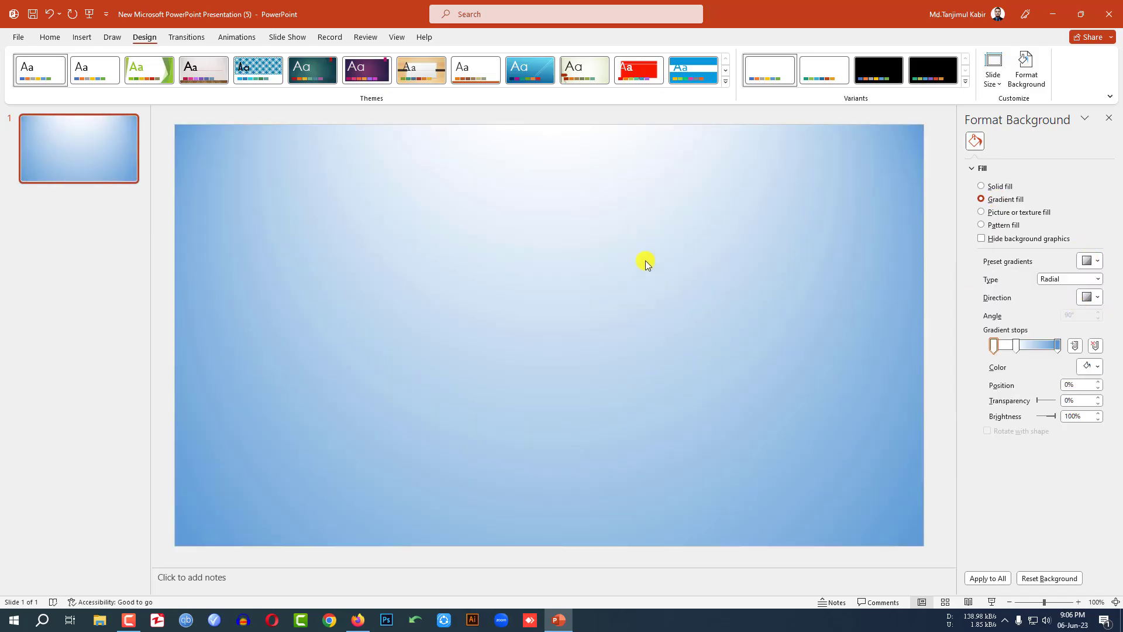
click(82, 38)
click(199, 79)
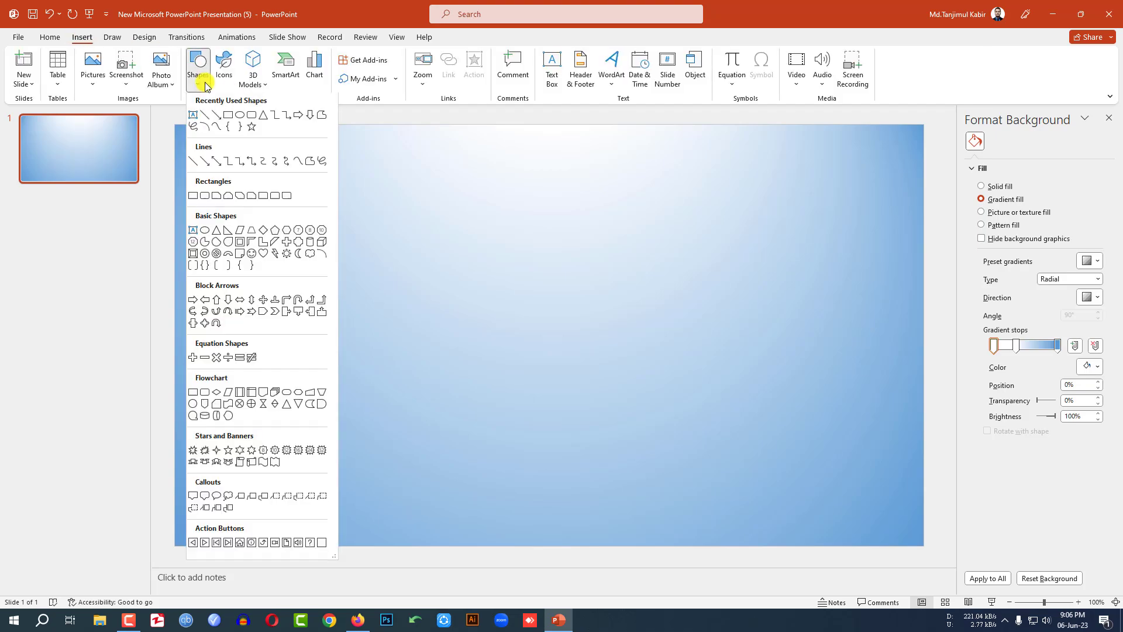
Draw a tall Frame shape on the left of the slide with no outline.
click(238, 245)
mouse_move(320, 221)
mouse_down()
mouse_move(469, 454)
mouse_move(471, 479)
mouse_up()
drag(454, 409, 431, 396)
click(467, 70)
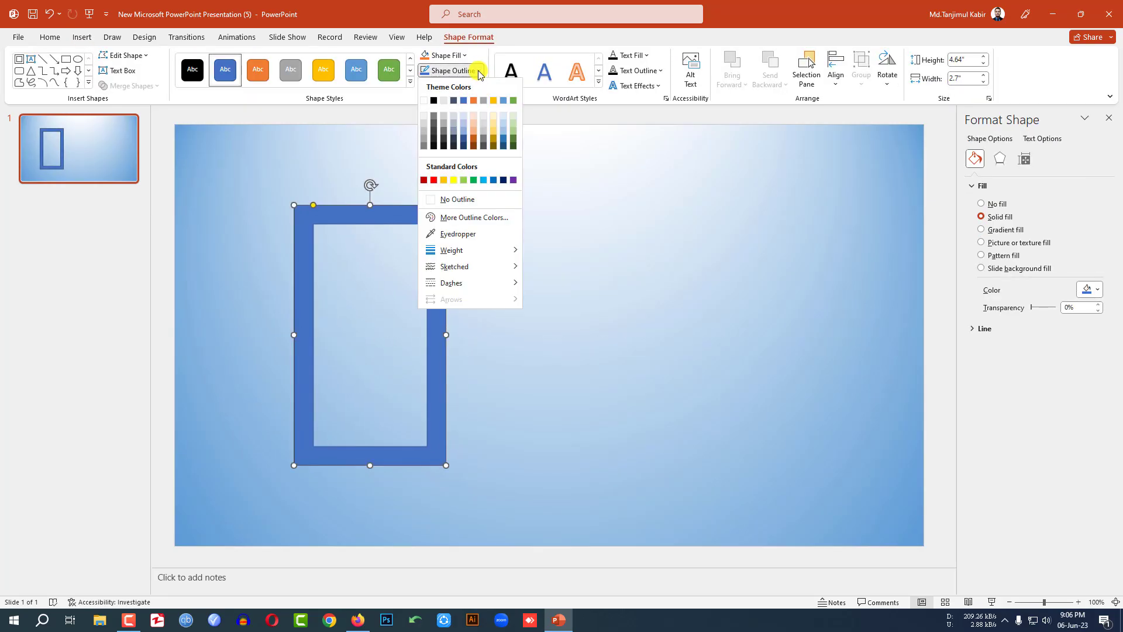
click(476, 199)
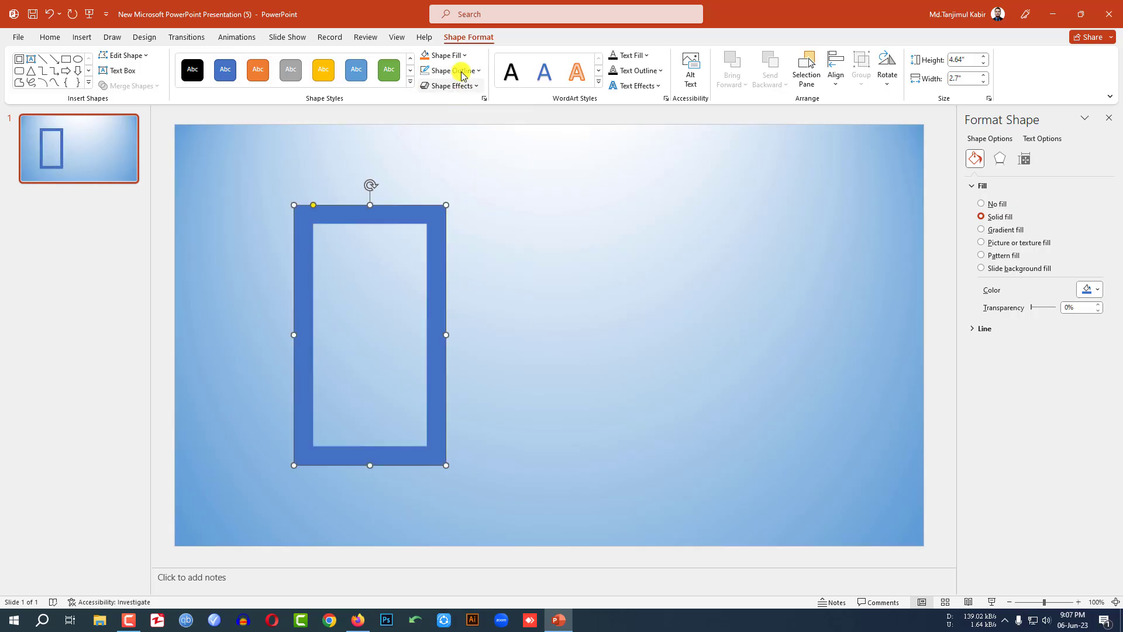
Draw a thin outline-free rectangle bar across the frame's middle.
click(82, 36)
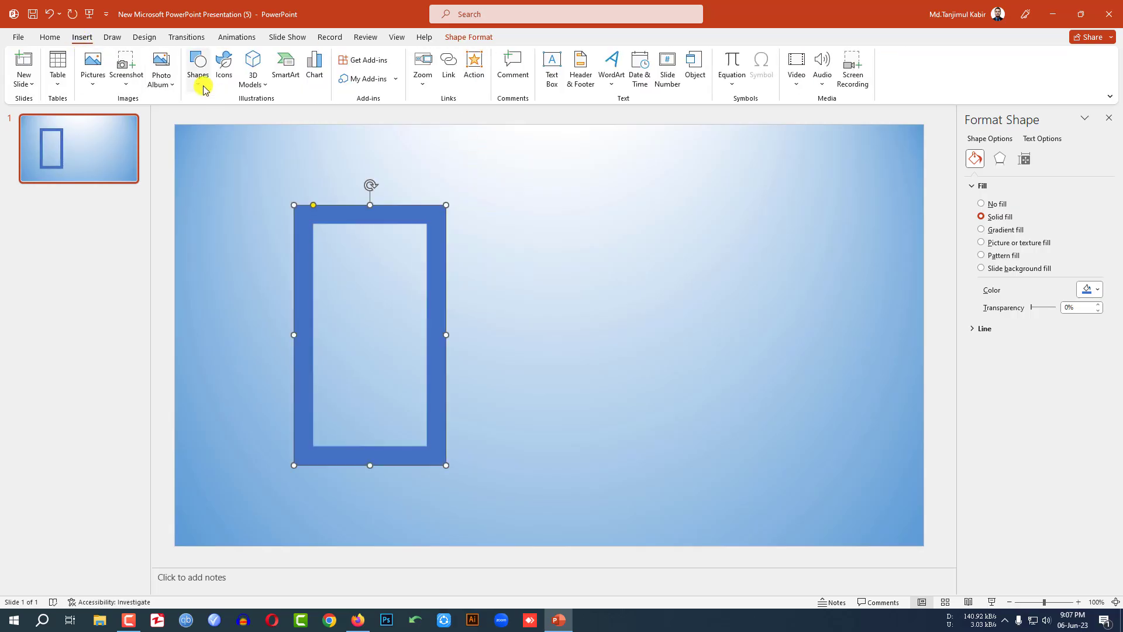
click(199, 82)
click(239, 117)
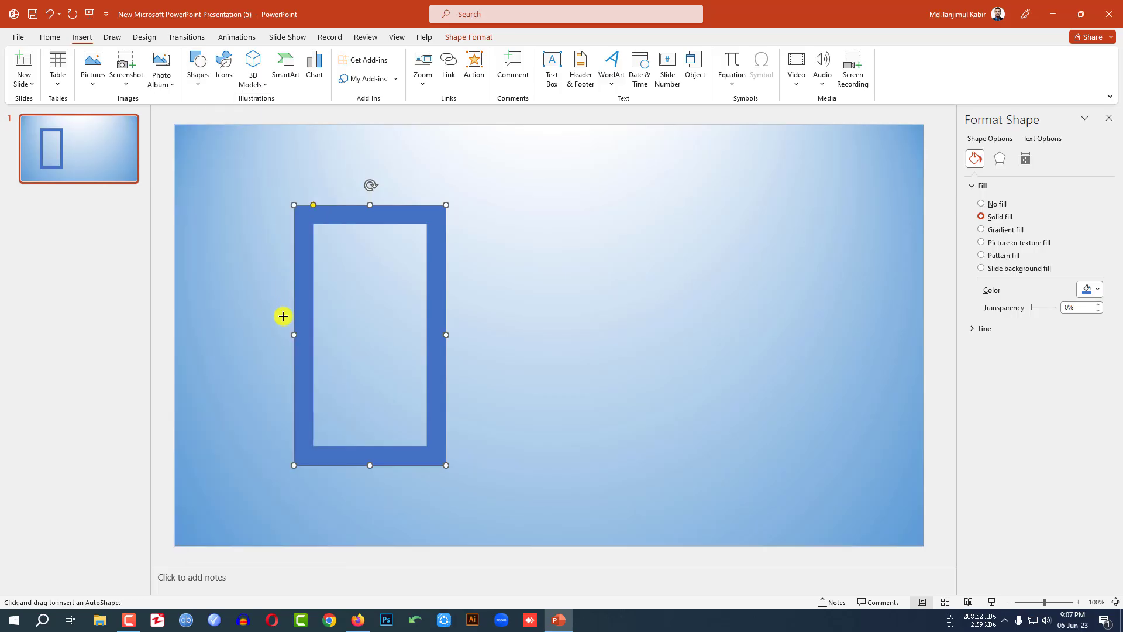
drag(306, 319, 432, 335)
click(477, 71)
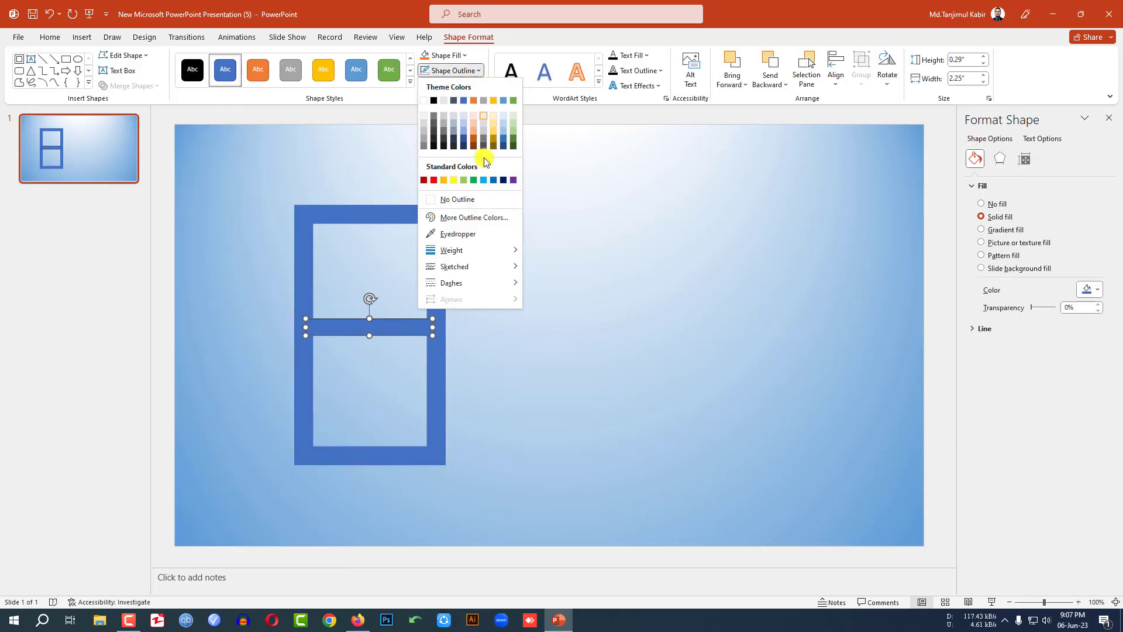
click(483, 197)
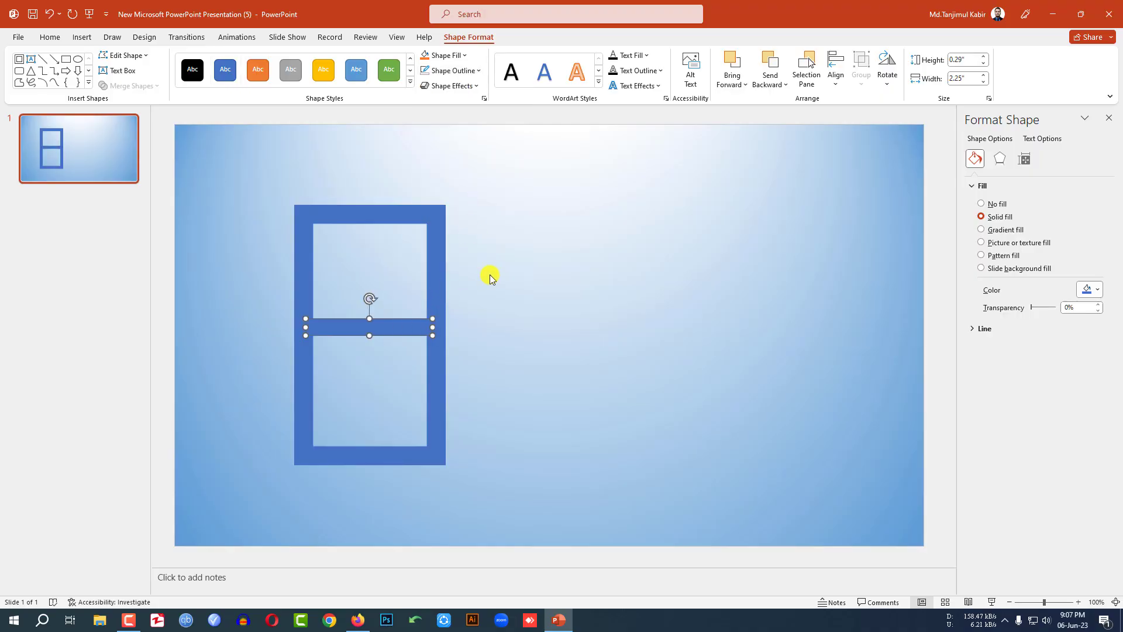
click(490, 275)
click(439, 277)
Centre the bar within the frame horizontally and vertically.
shift+click(387, 326)
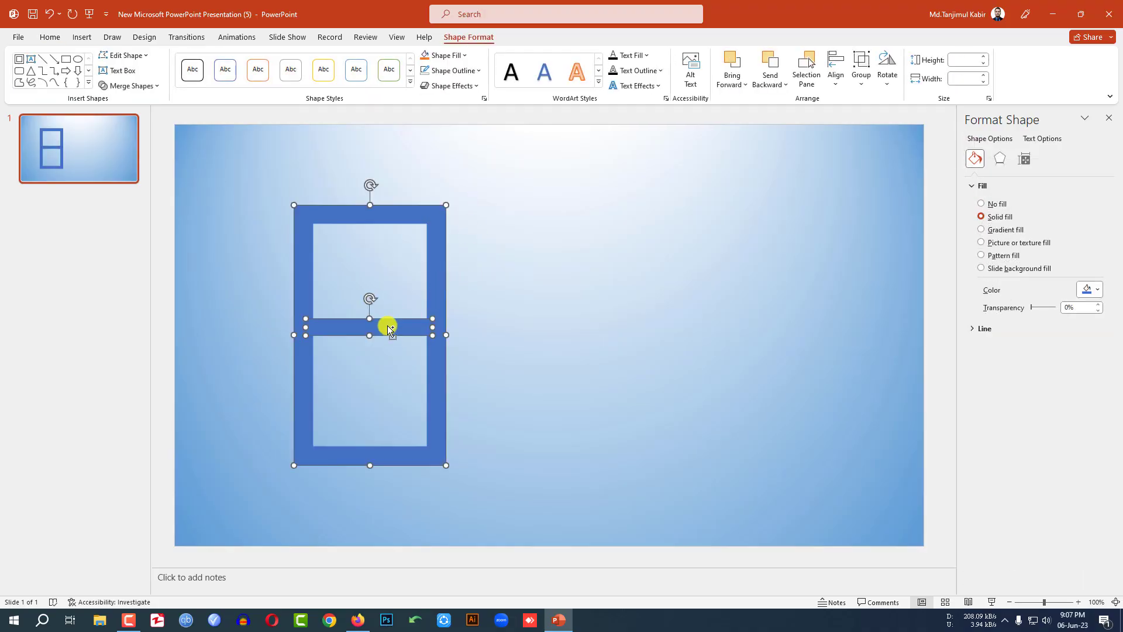
click(863, 75)
click(838, 82)
click(839, 87)
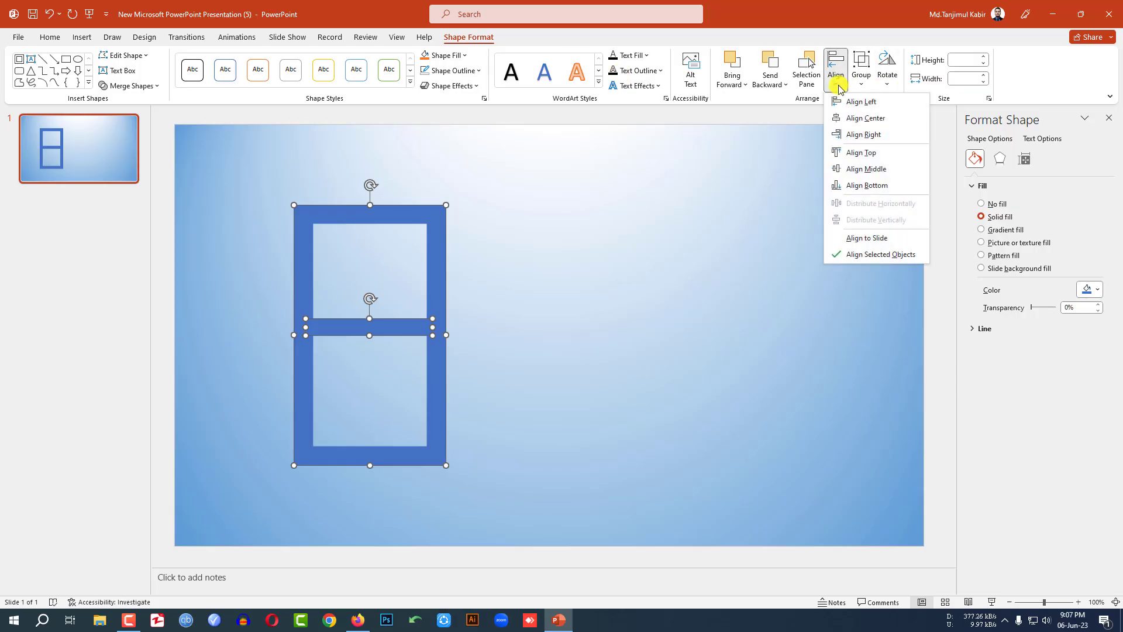
click(872, 117)
click(836, 75)
click(870, 156)
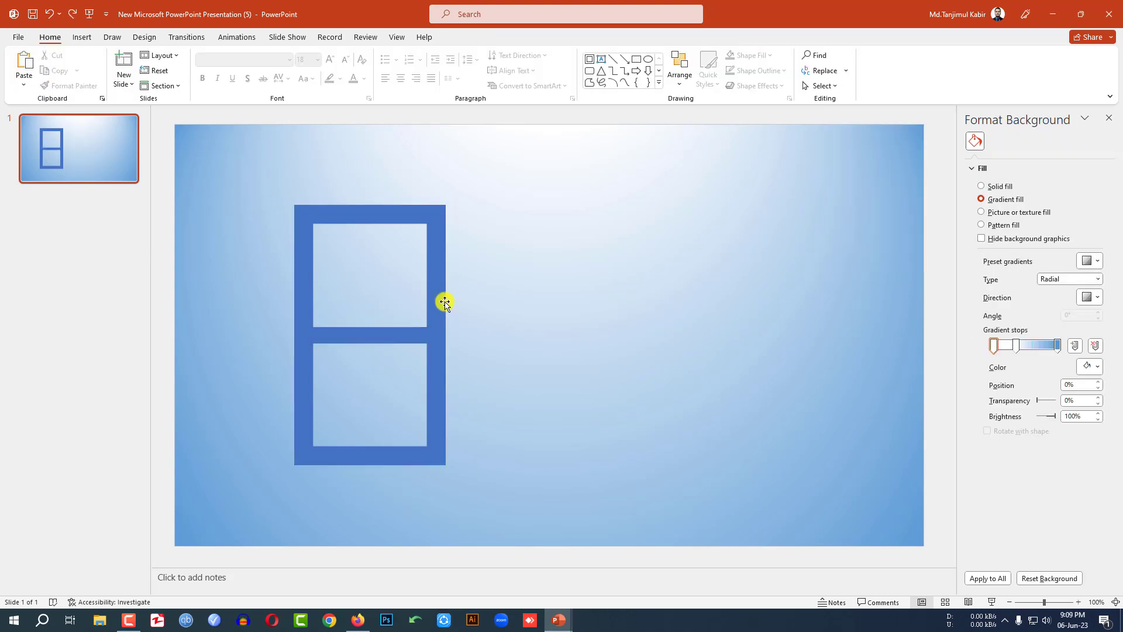
Group the frame and bar into a single window.
click(444, 301)
shift+click(397, 335)
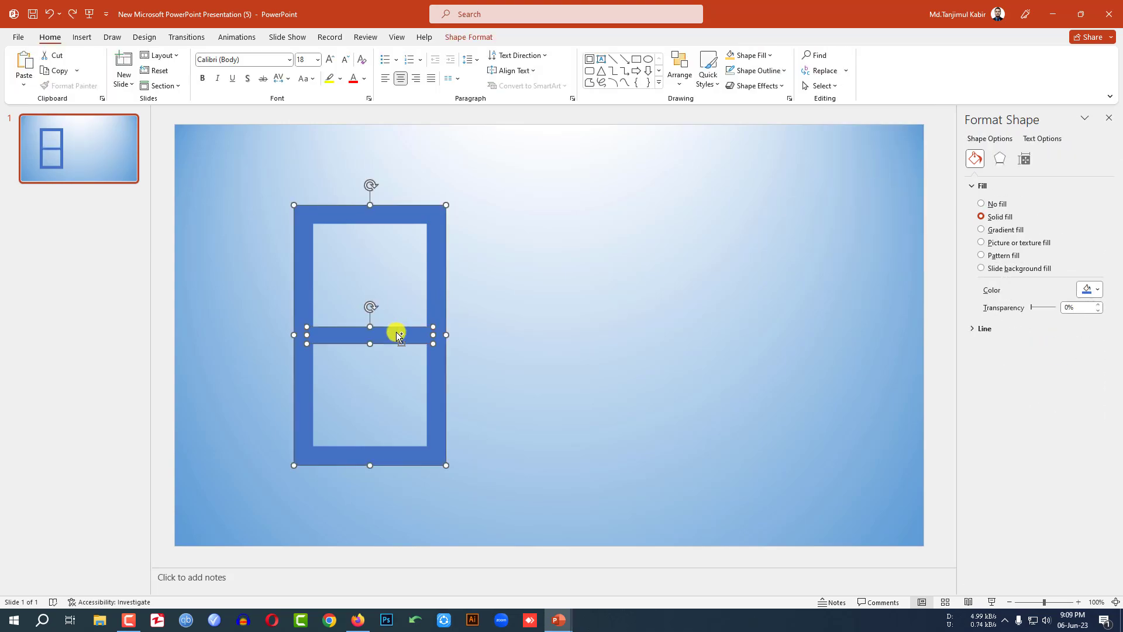
key(ctrl+g)
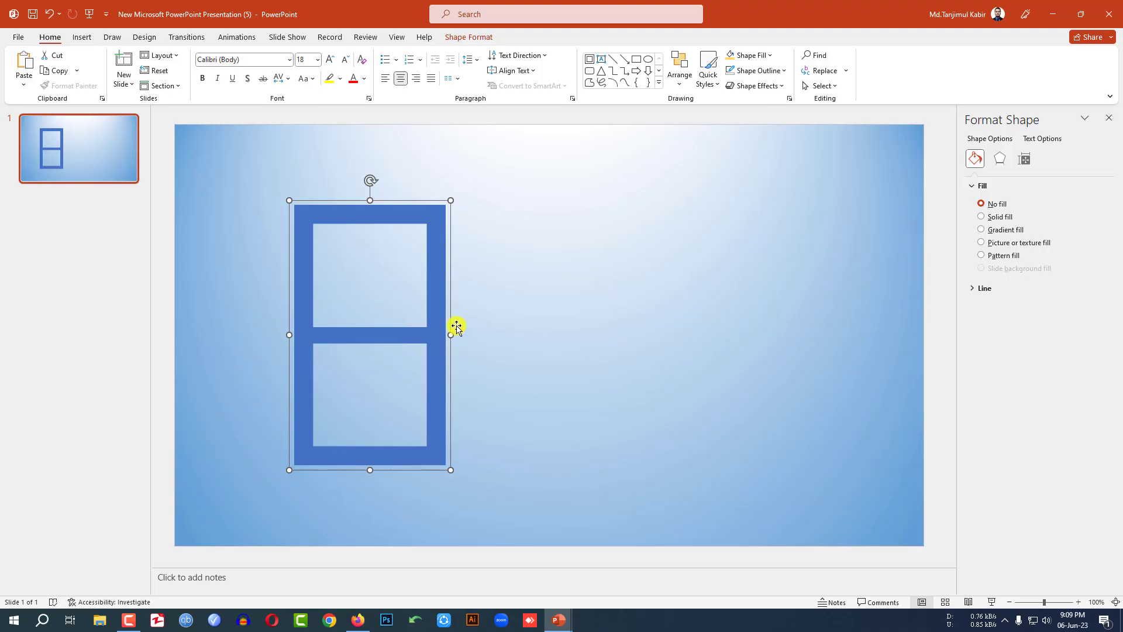
click(500, 317)
click(438, 269)
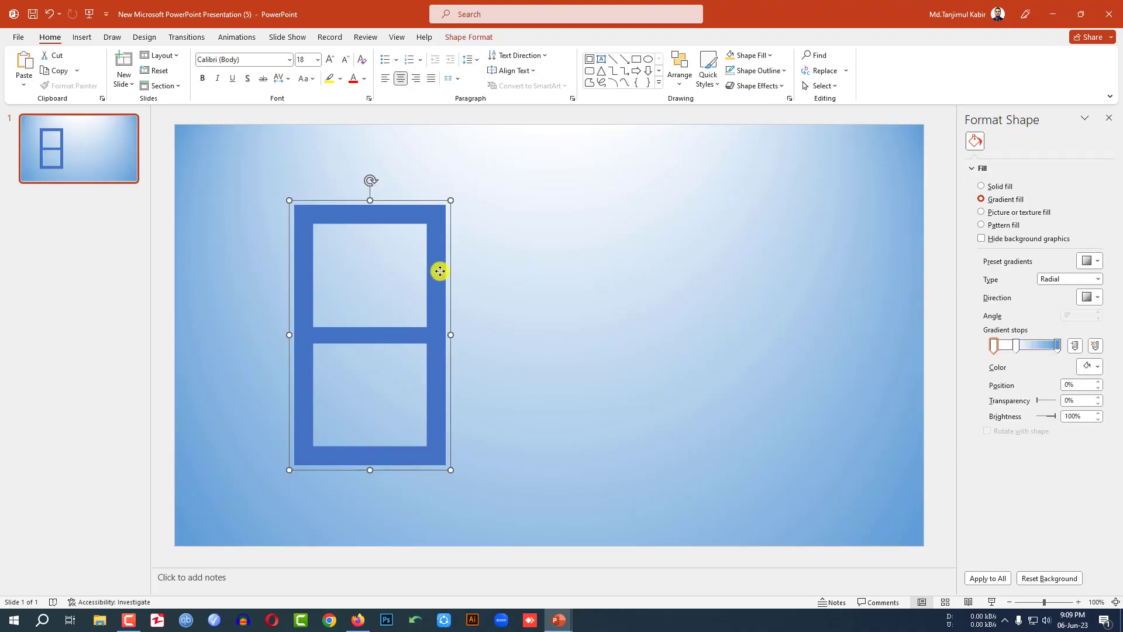
Fill the window dark brown (Orange, Accent 2, Darker 50%).
click(461, 37)
click(465, 55)
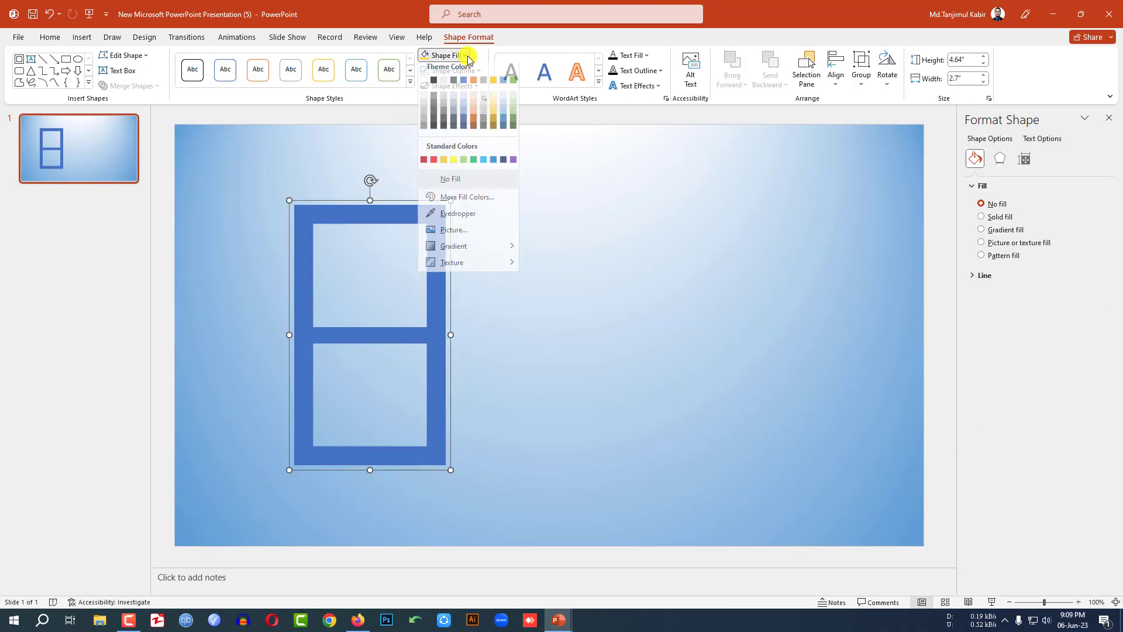
click(473, 131)
click(85, 37)
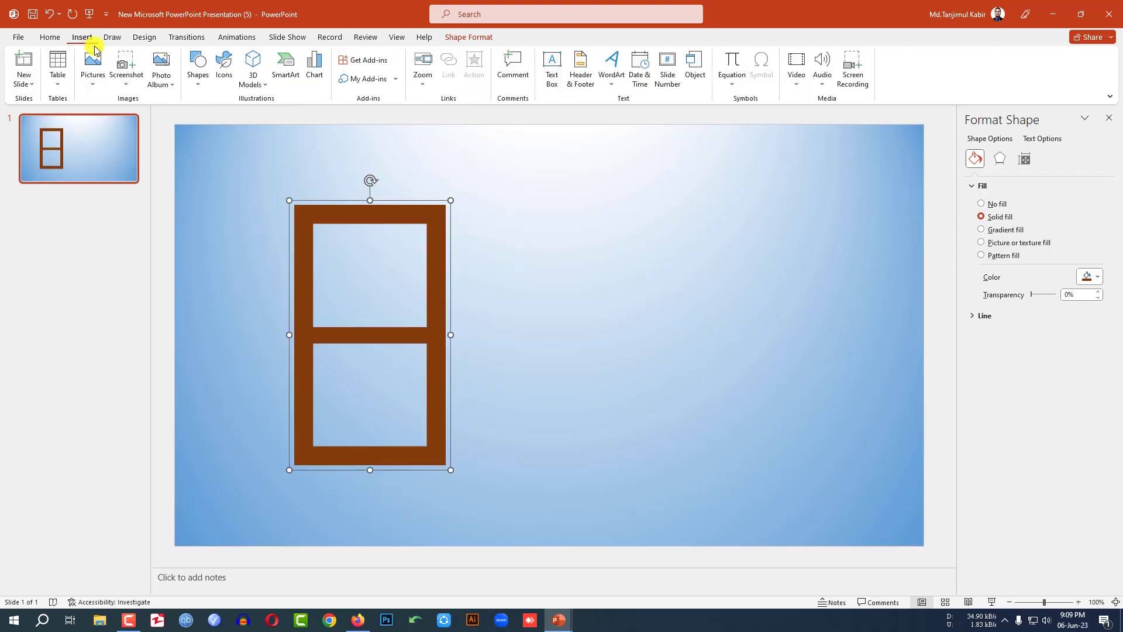
click(225, 145)
click(198, 65)
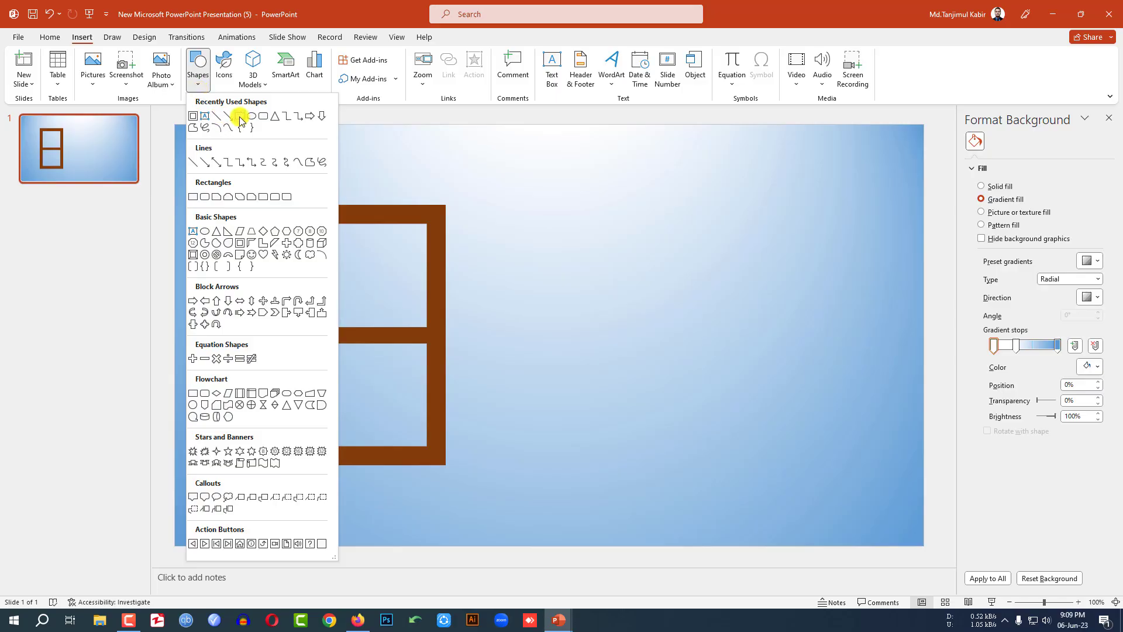
Draw an outline-free light gold rectangle filling the window opening.
click(240, 117)
drag(309, 217, 430, 453)
click(462, 70)
click(468, 198)
click(465, 59)
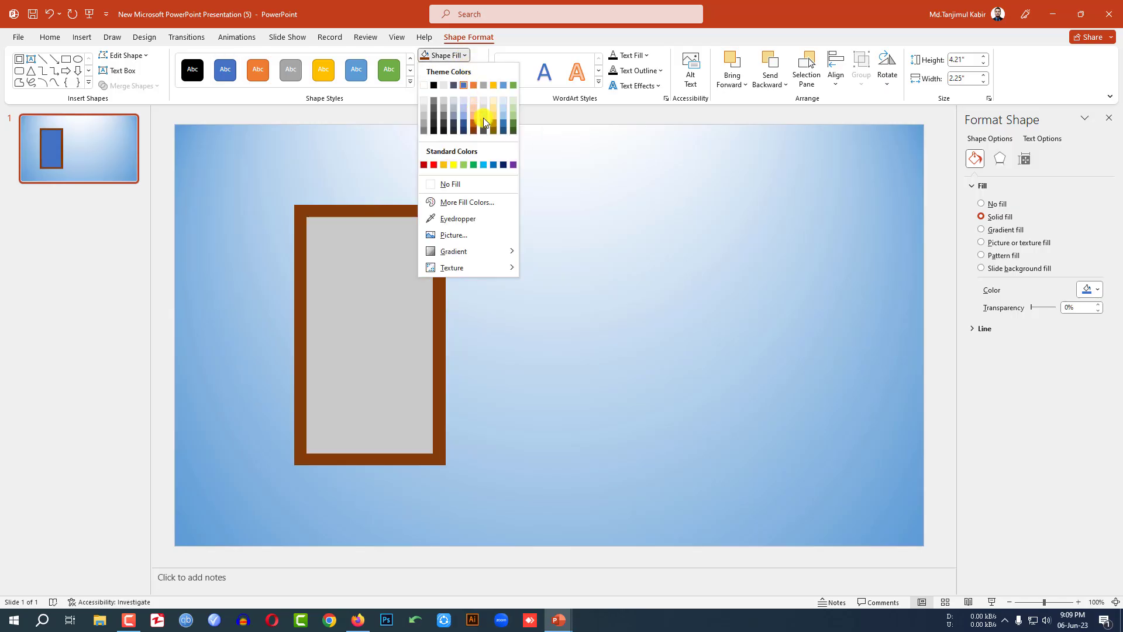
click(493, 116)
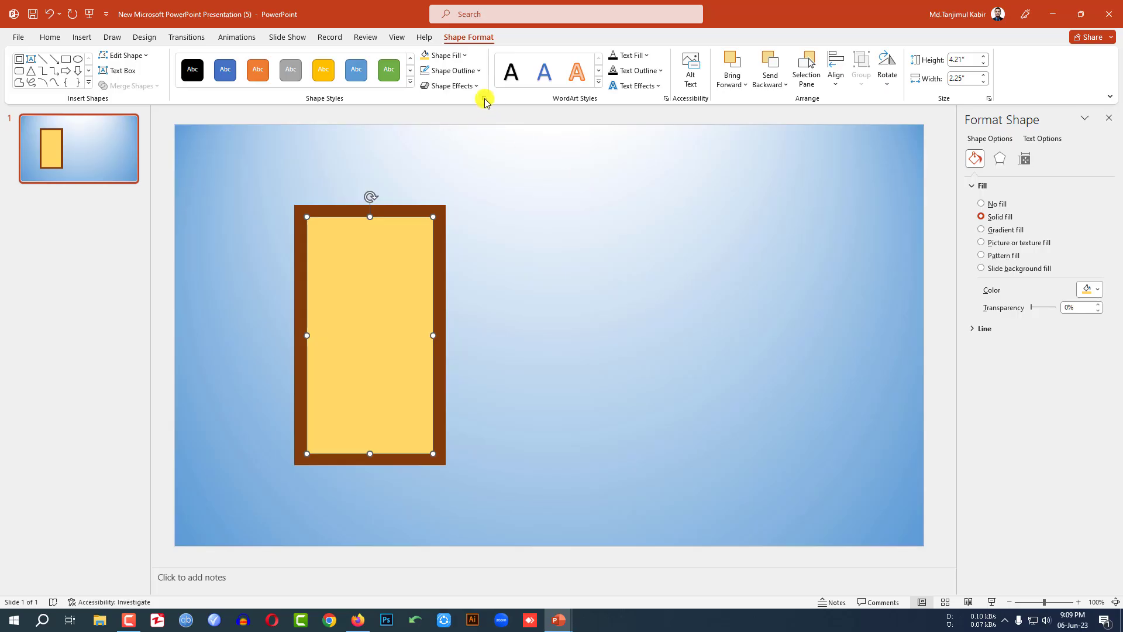
Make the pane 56% transparent and send it behind the frame.
drag(1032, 312, 1050, 313)
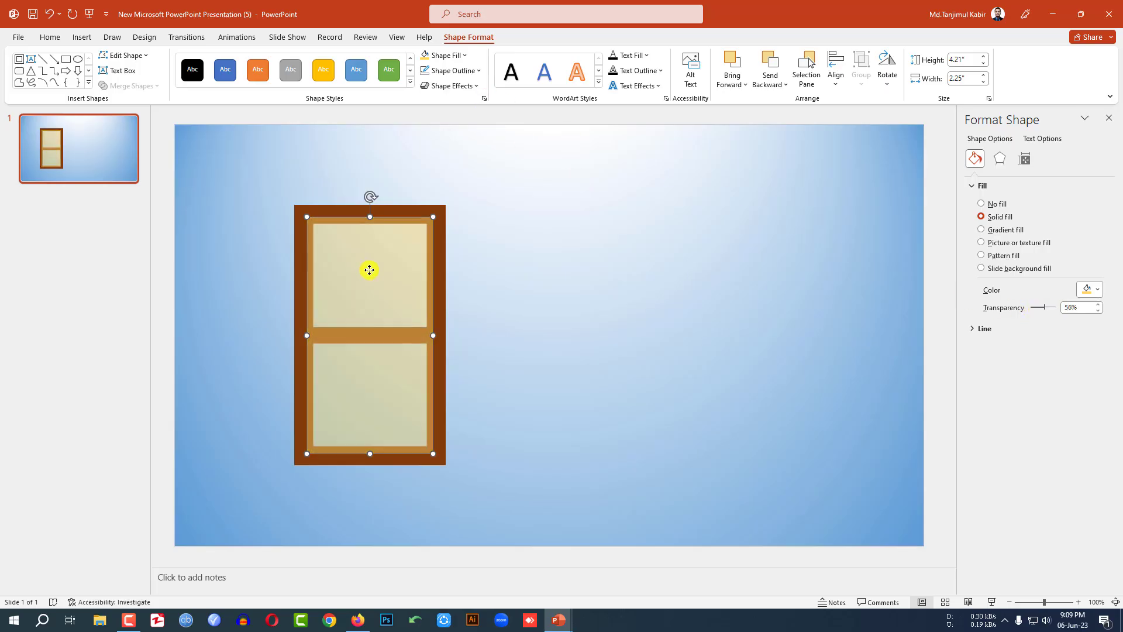
right_click(369, 269)
click(423, 439)
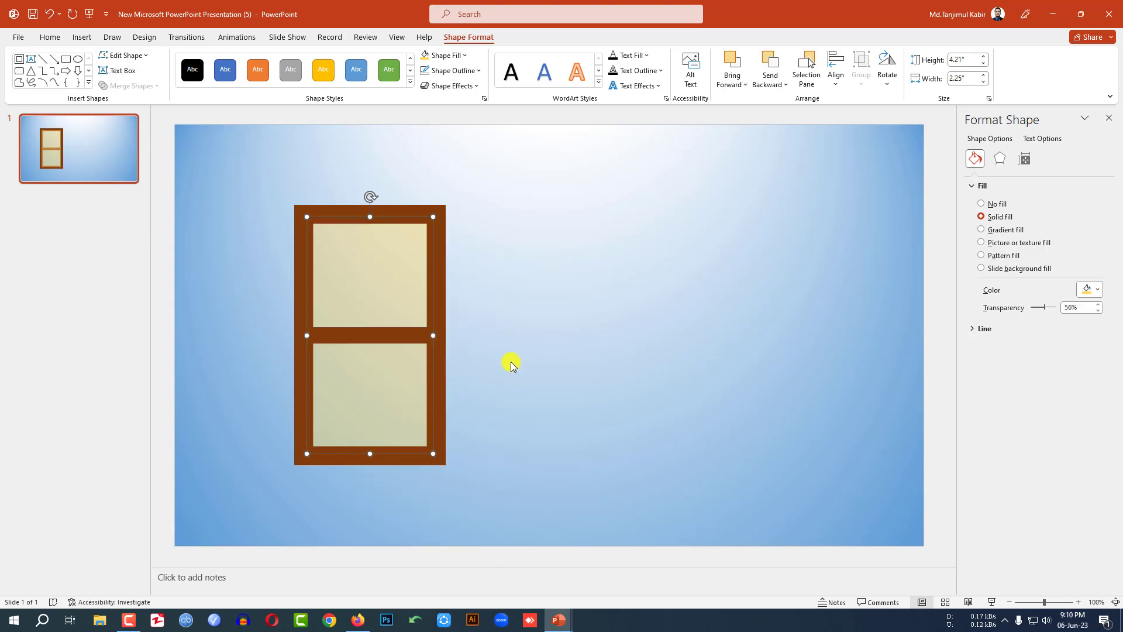
click(563, 336)
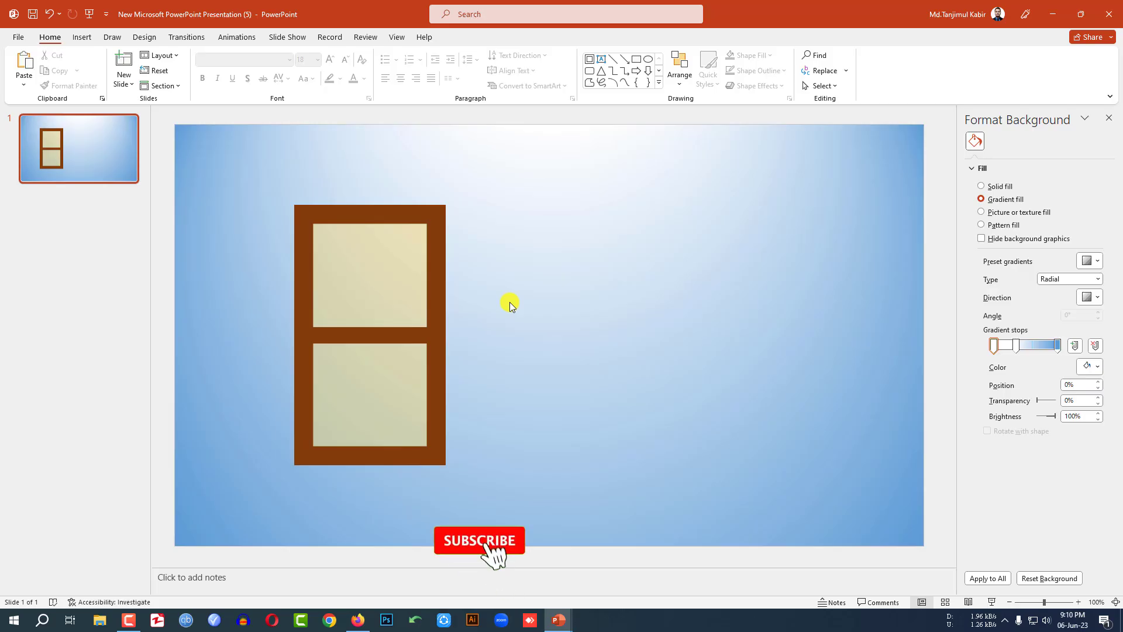
Group the frame and pane into one window and place a copy beside it.
key(ctrl+a)
key(ctrl+g)
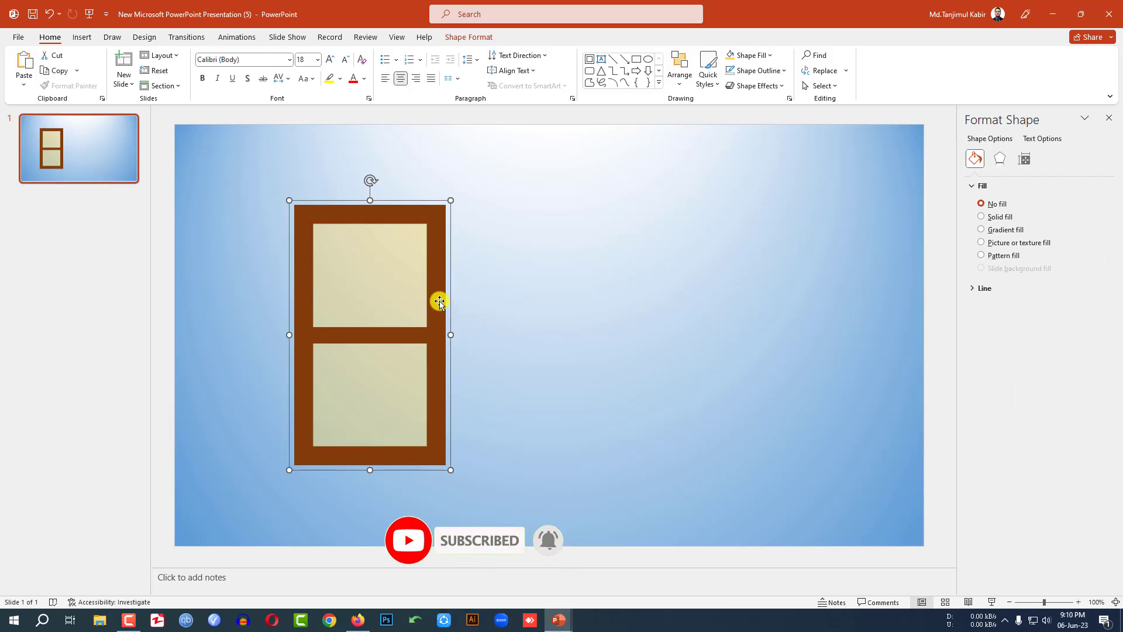
drag(442, 304, 592, 303)
click(604, 311)
Set the left window to No Fill, making it an invisible placeholder.
click(431, 306)
click(476, 38)
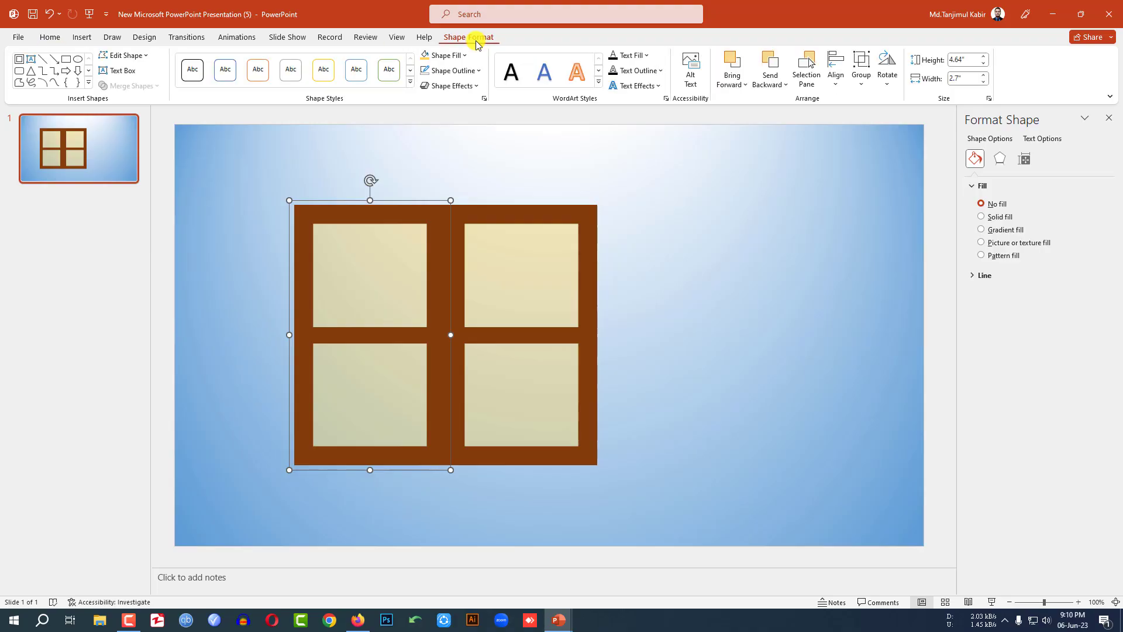
click(462, 56)
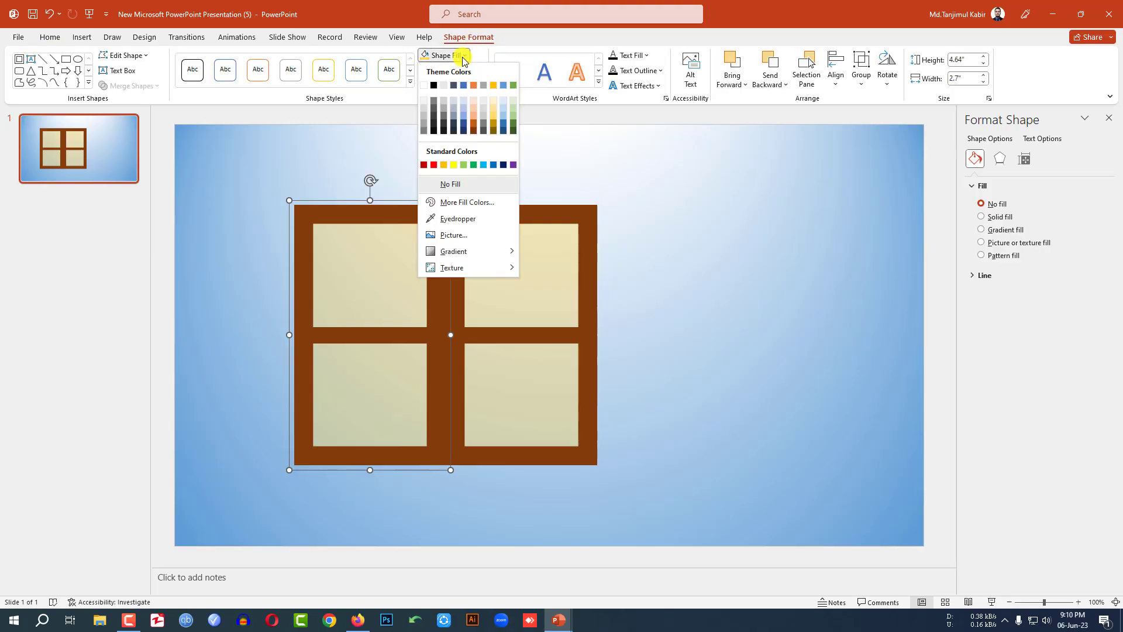
click(450, 183)
click(686, 232)
Group the placeholder with the visible window and duplicate the group rightward.
key(ctrl+a)
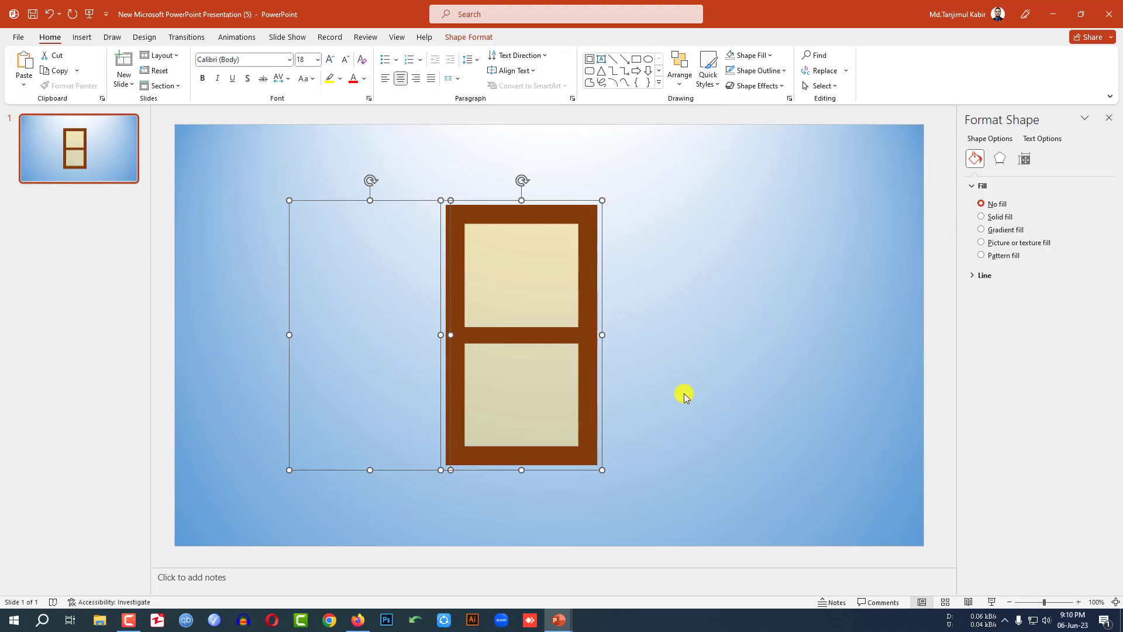
key(ctrl+g)
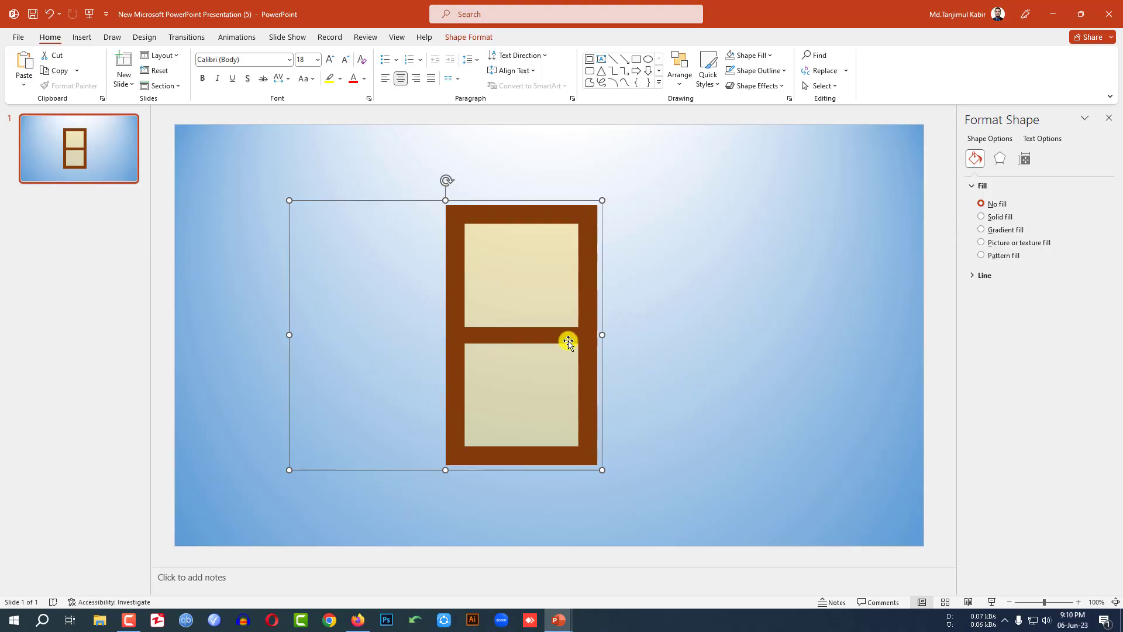
drag(567, 343, 792, 327)
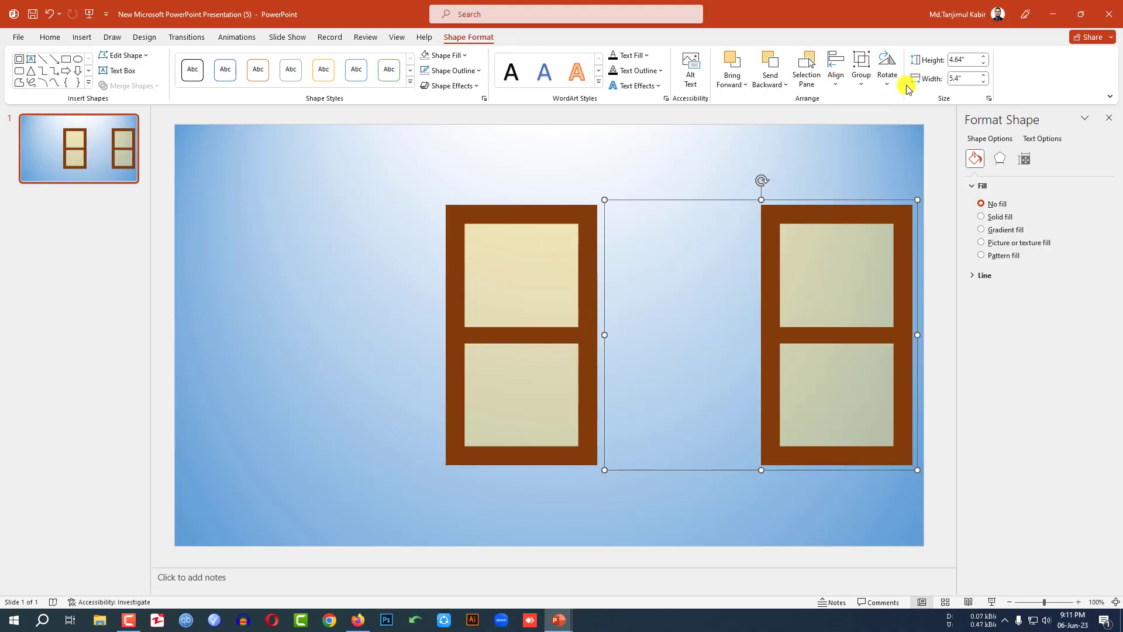
Flip the right window horizontally, butt it against the left one, and nudge the pair left.
click(887, 73)
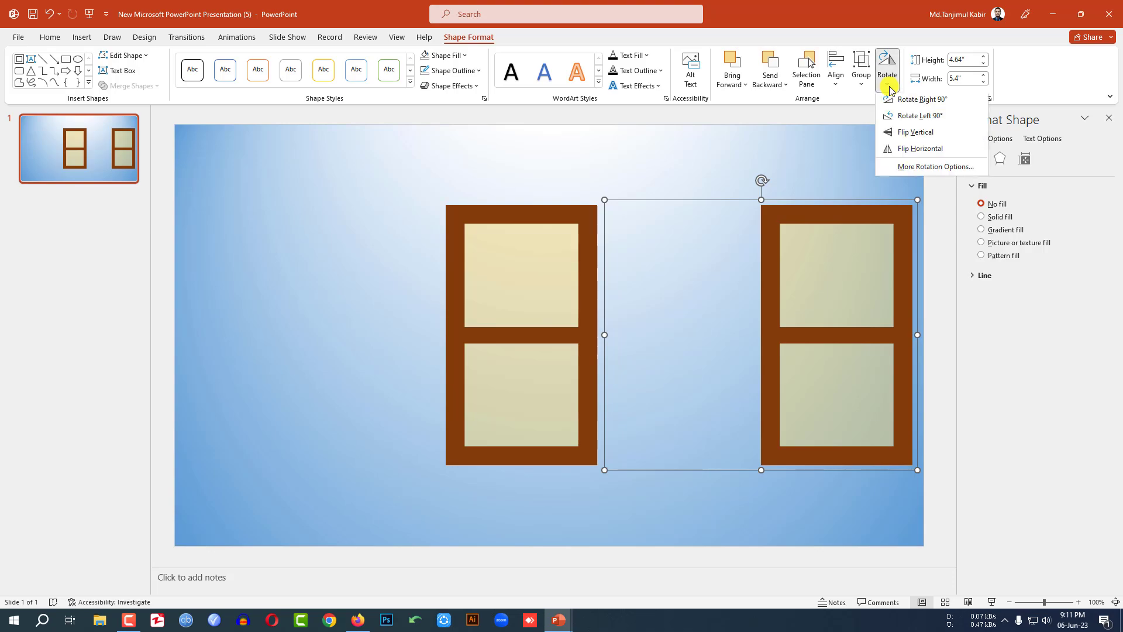
click(910, 151)
drag(687, 354, 676, 355)
click(794, 509)
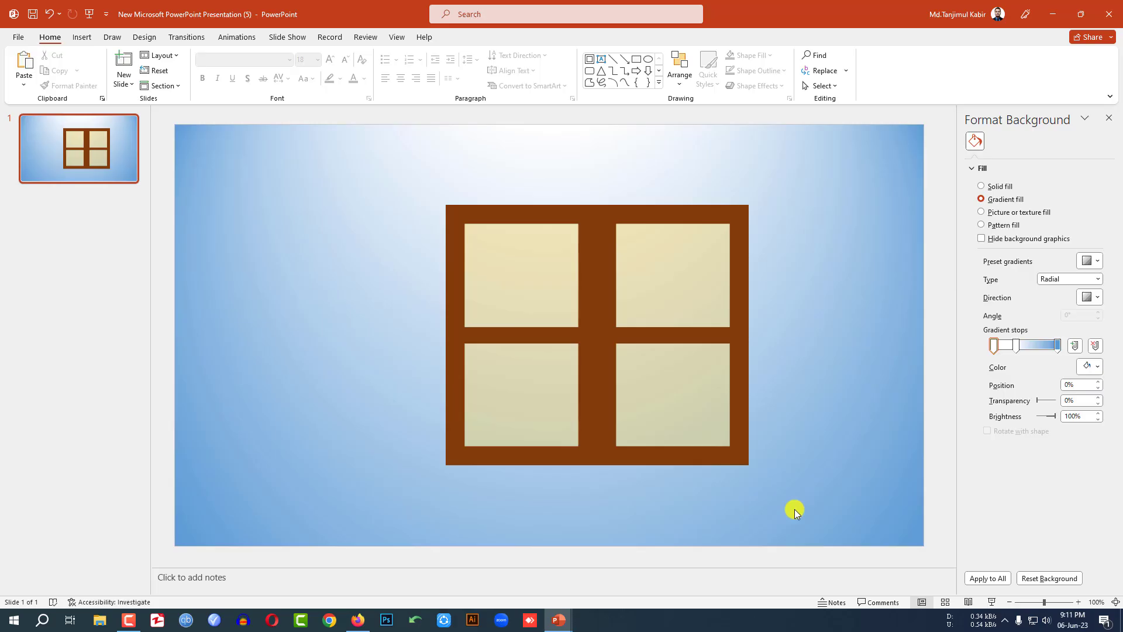
key(ctrl+a)
key(Left)
key(Left)
key(Left)
key(Left)
key(Left)
key(Left)
key(Left)
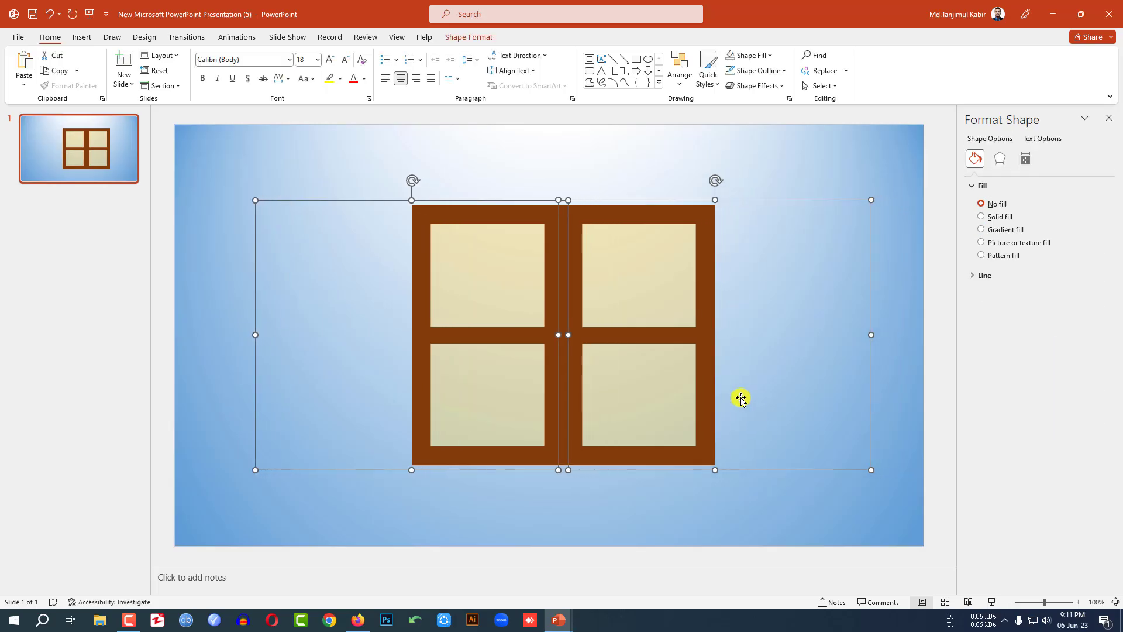
key(Left)
key(Left)
key(Left)
key(Left)
key(Left)
key(Left)
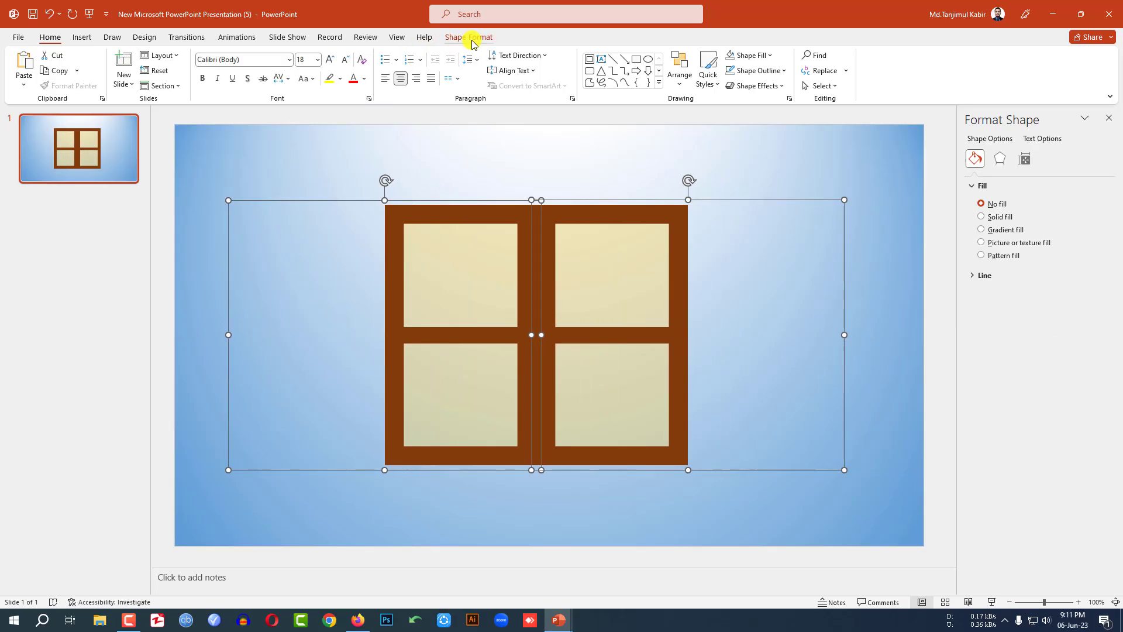
Apply an 11 pt by 6 pt top bevel to the double window.
click(471, 38)
click(450, 86)
mouse_move(476, 252)
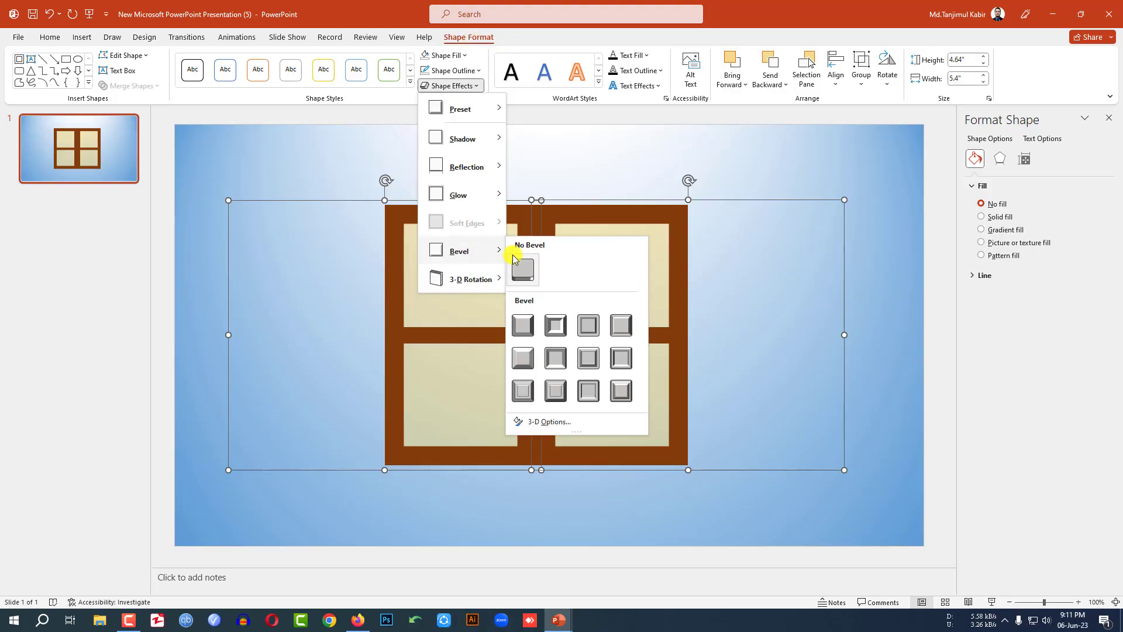
click(589, 327)
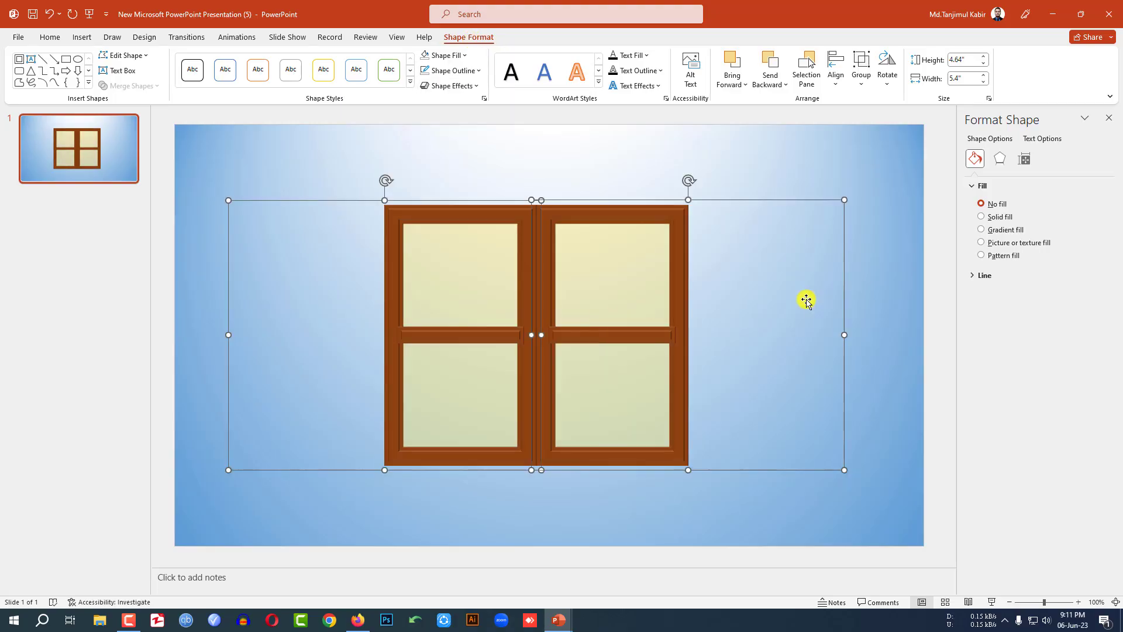
click(892, 309)
click(768, 405)
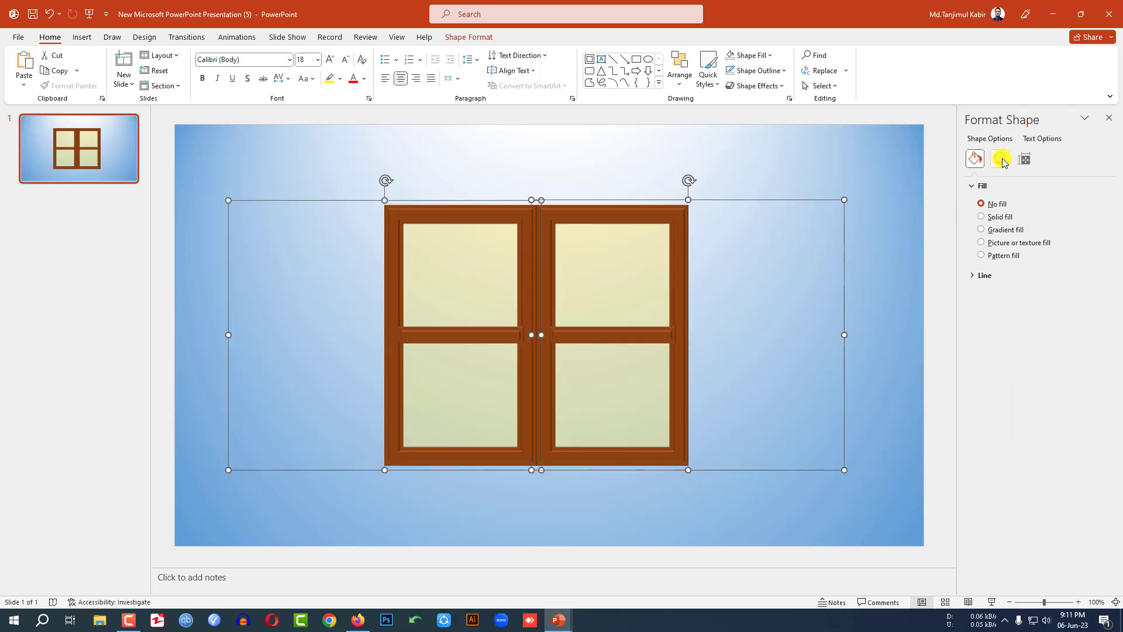
Give the window 15 pt depth and the Perspective: Front 3-D rotation.
click(1000, 160)
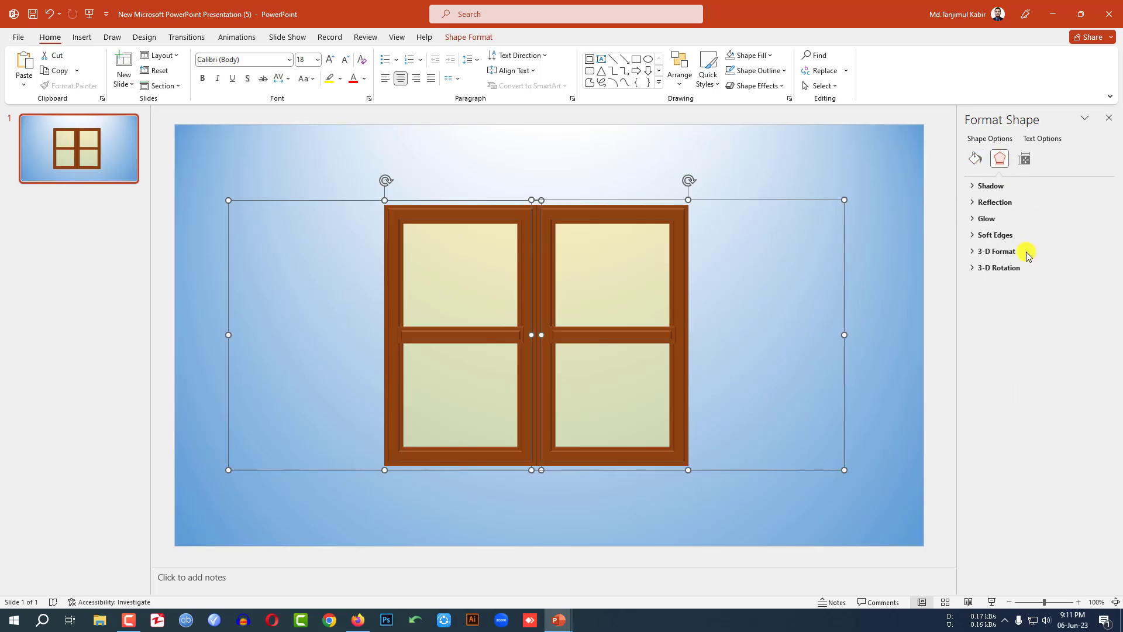
click(997, 252)
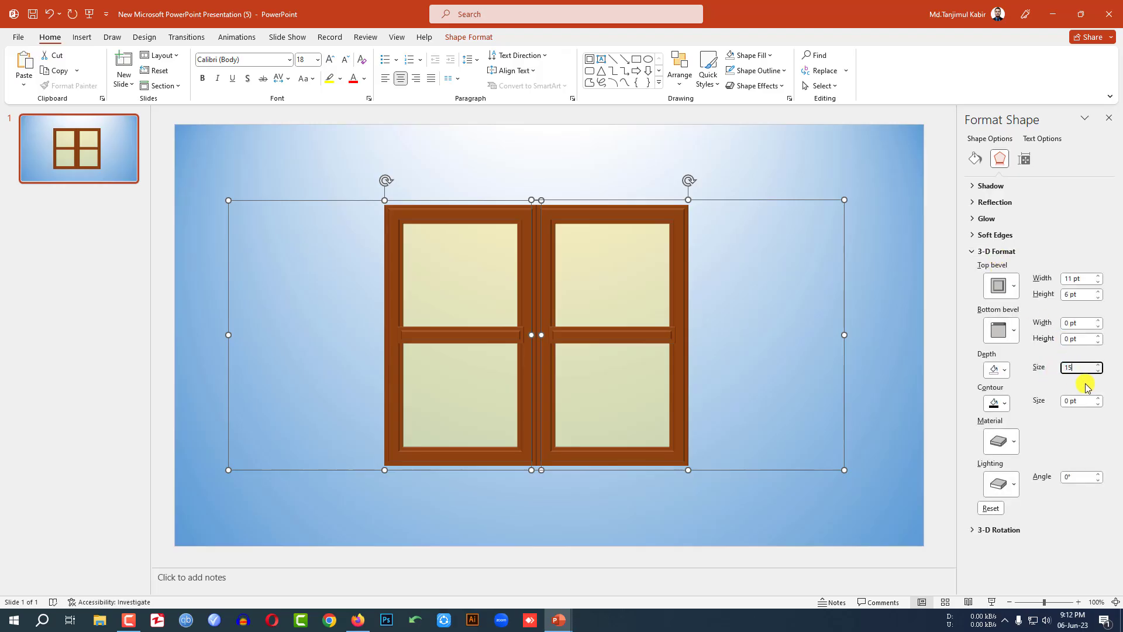
click(999, 529)
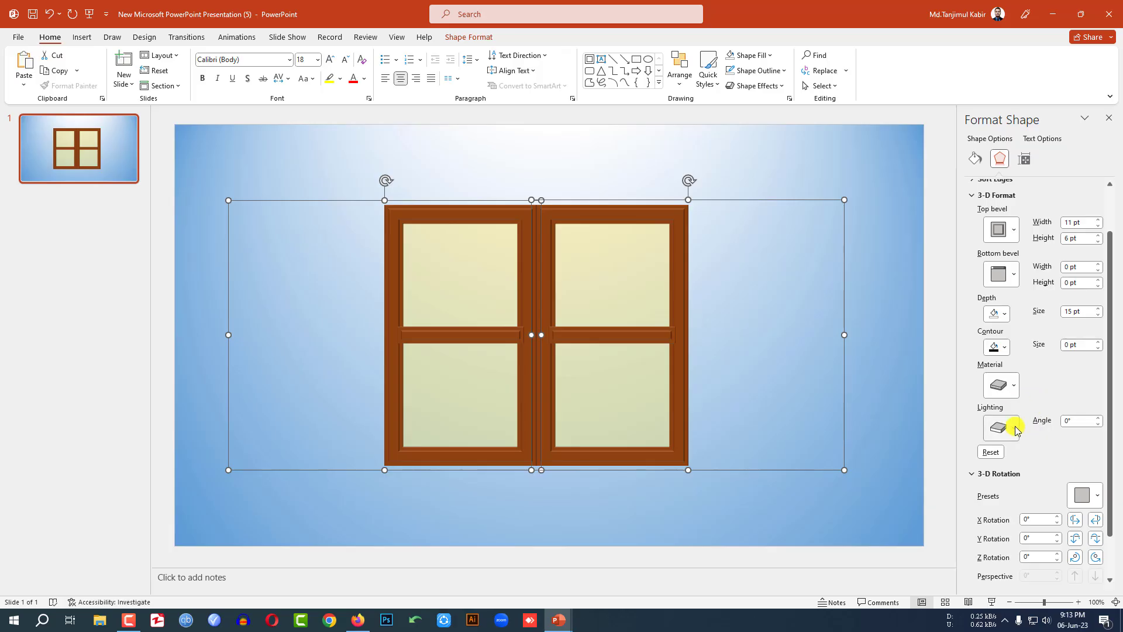
scroll(1016, 430, down, 1)
click(1086, 446)
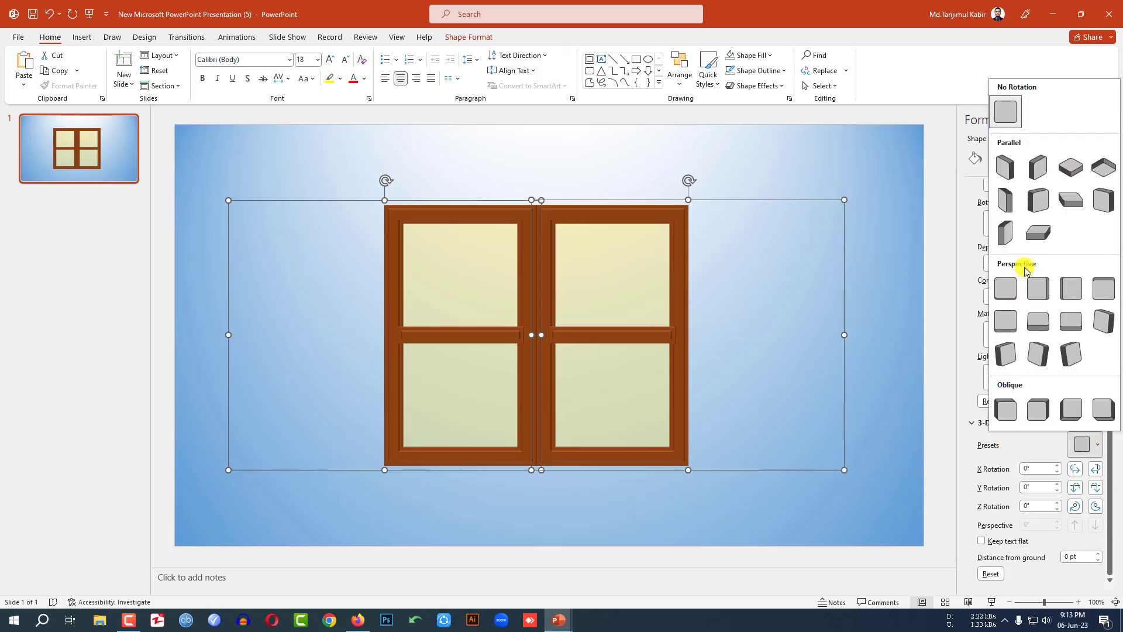
click(1003, 292)
click(682, 335)
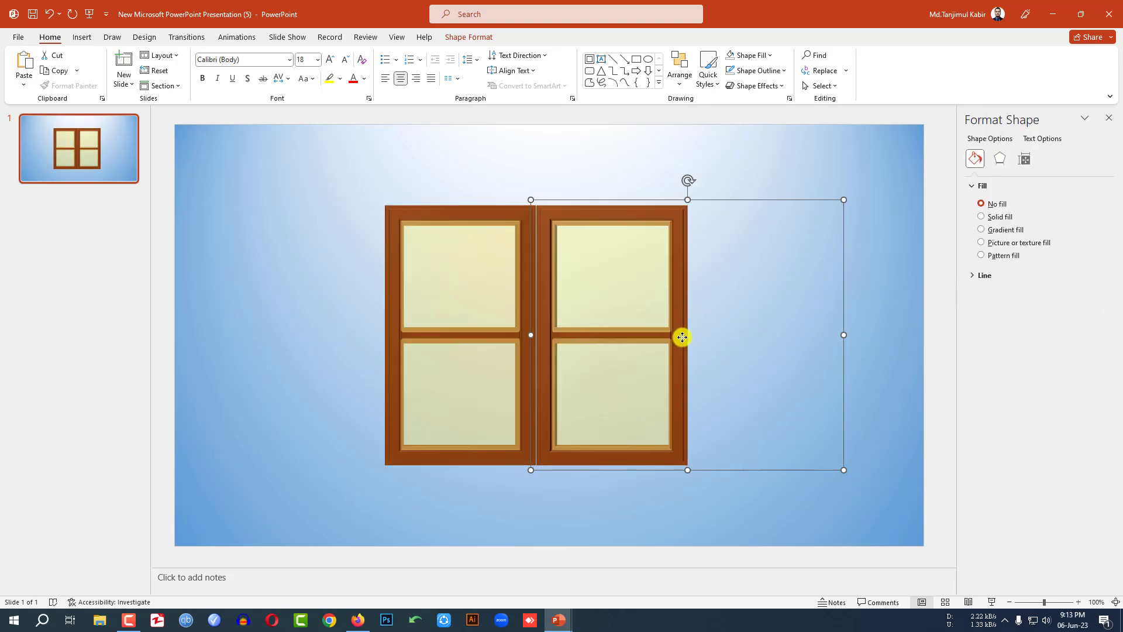
Duplicate slide 1 as a second slide.
click(888, 311)
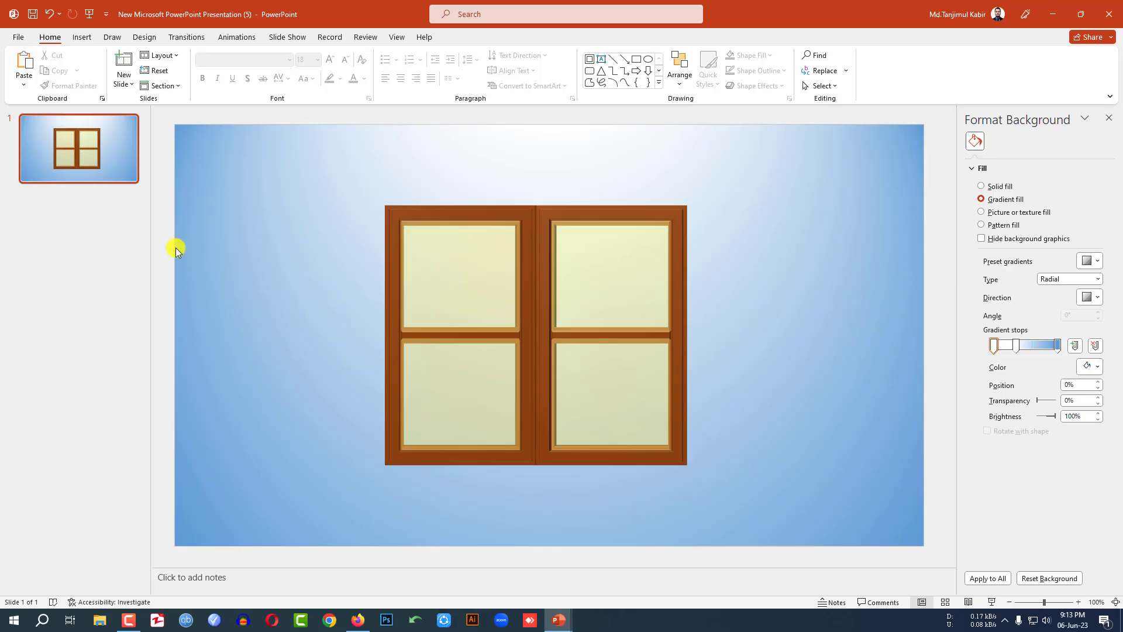
right_click(90, 160)
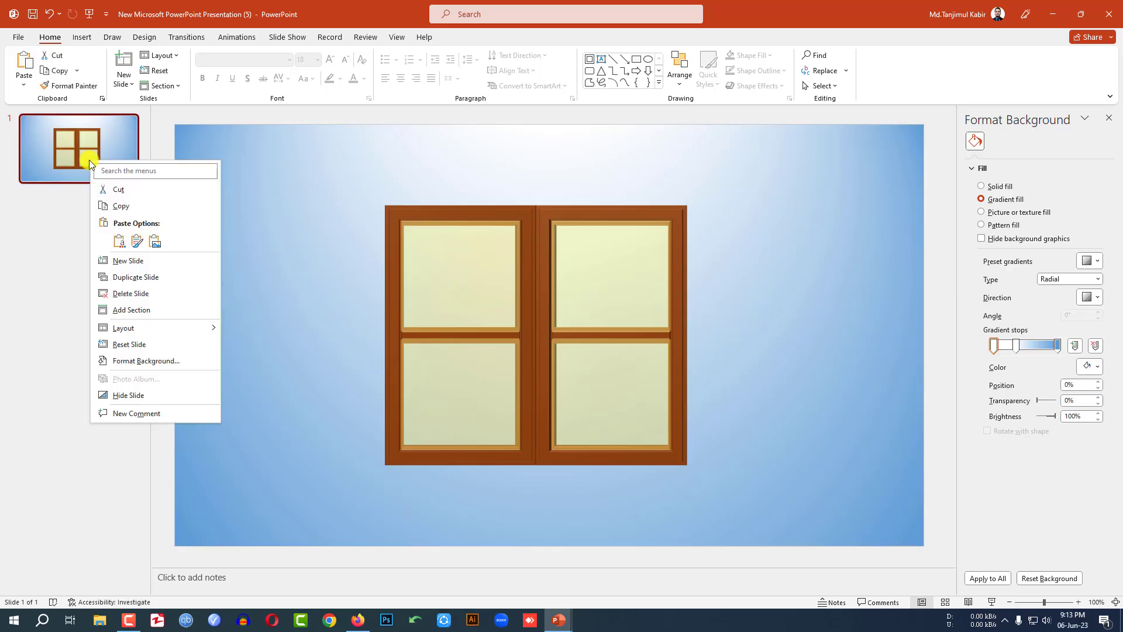
click(123, 278)
On slide 2, rotate both window panes to 110° X so they swing open.
click(478, 326)
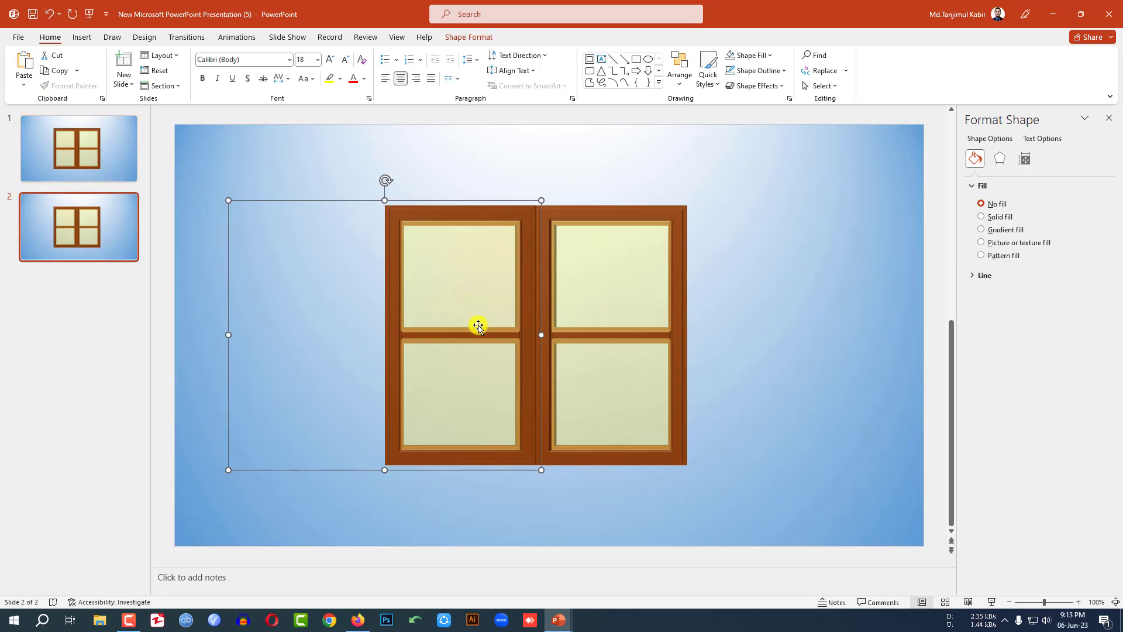
click(1000, 159)
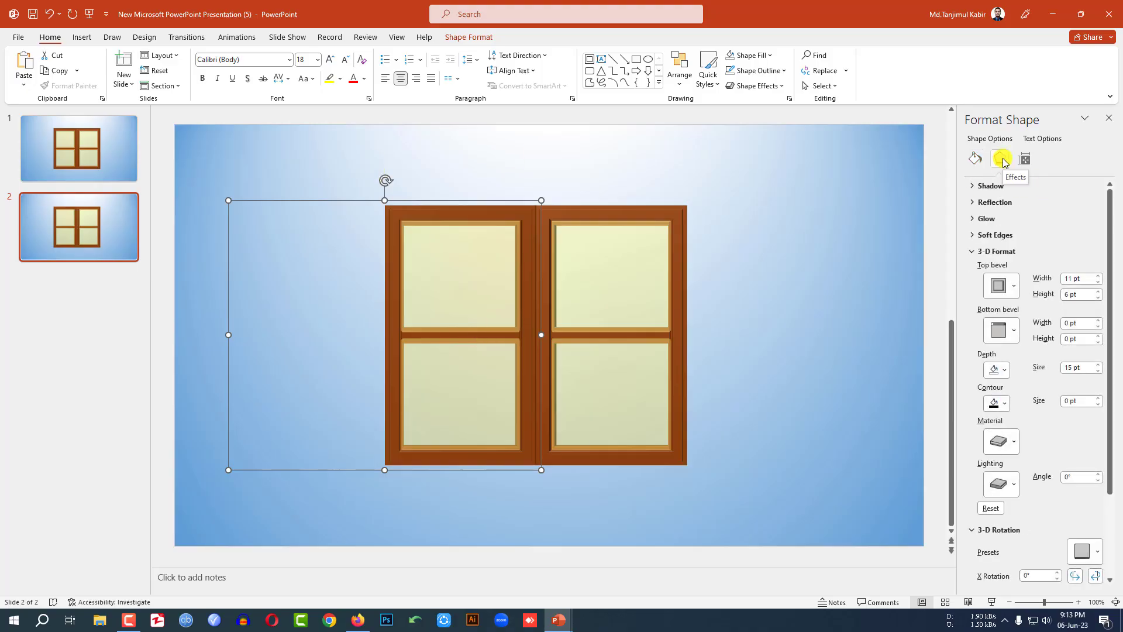
click(996, 252)
drag(1057, 311, 1057, 310)
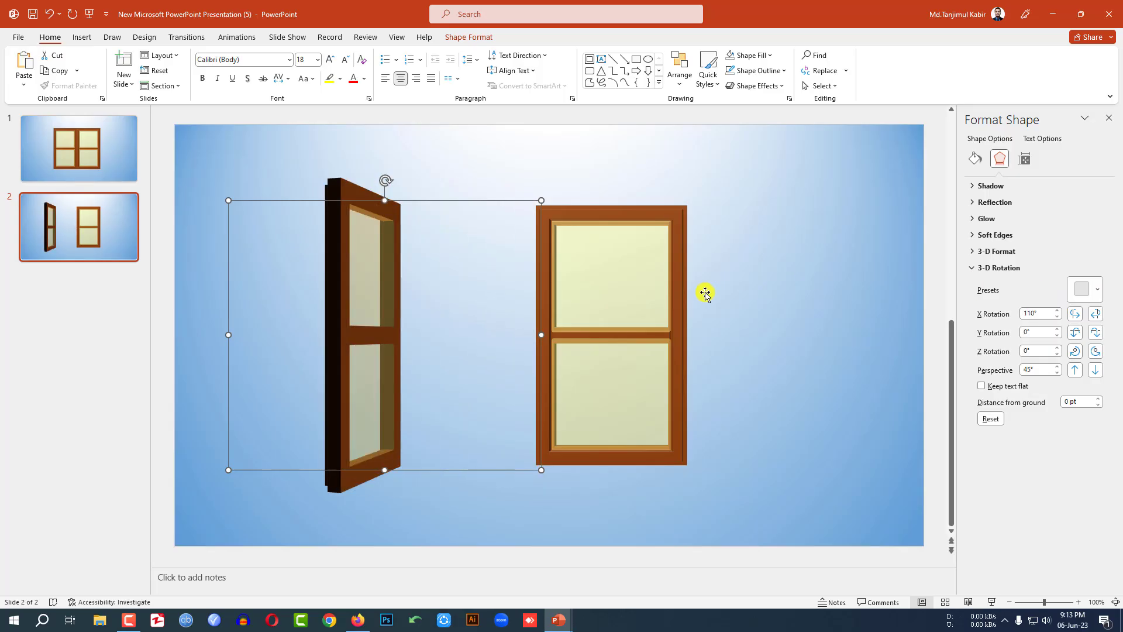
click(595, 338)
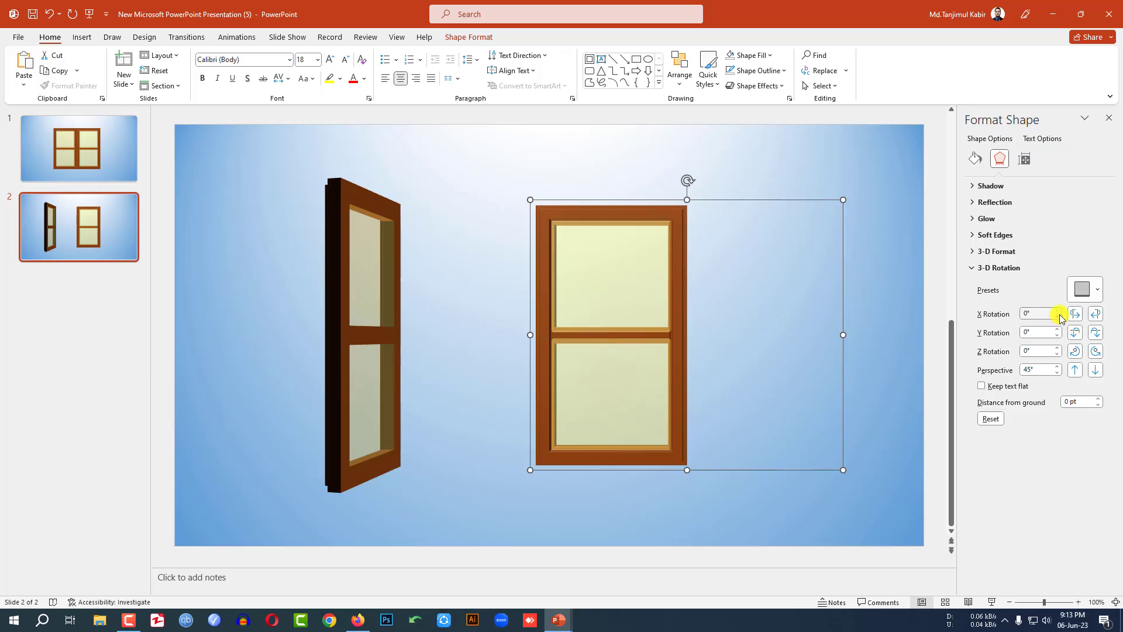
drag(1057, 311, 1057, 310)
Draw an outline-free top bar between the panes and eyedrop the frame's brown into it.
click(917, 398)
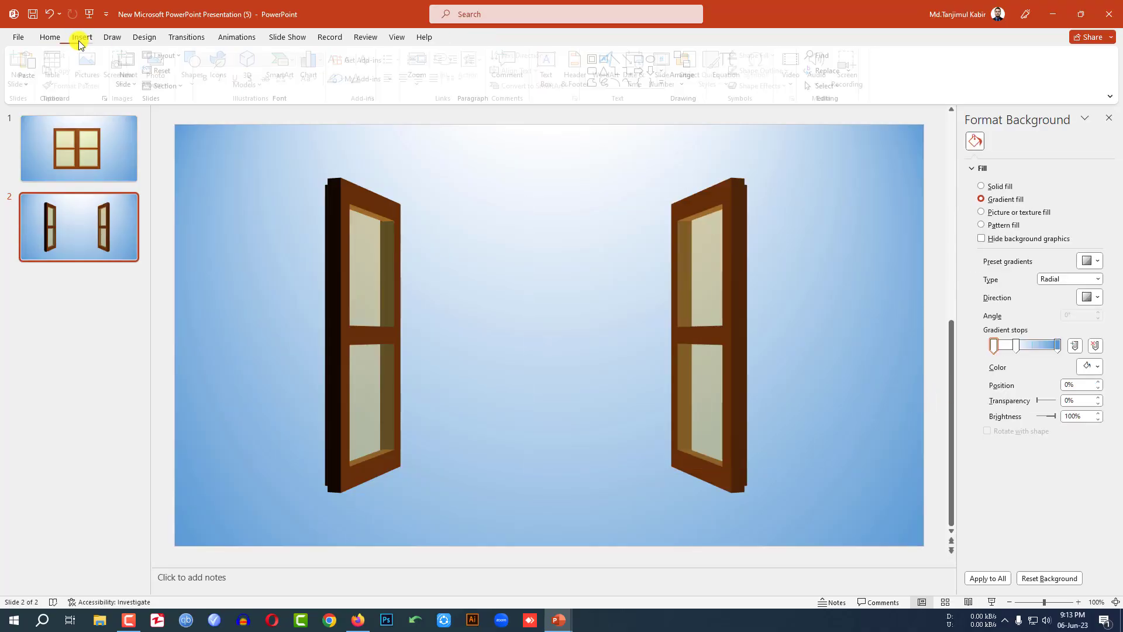
click(81, 37)
click(199, 76)
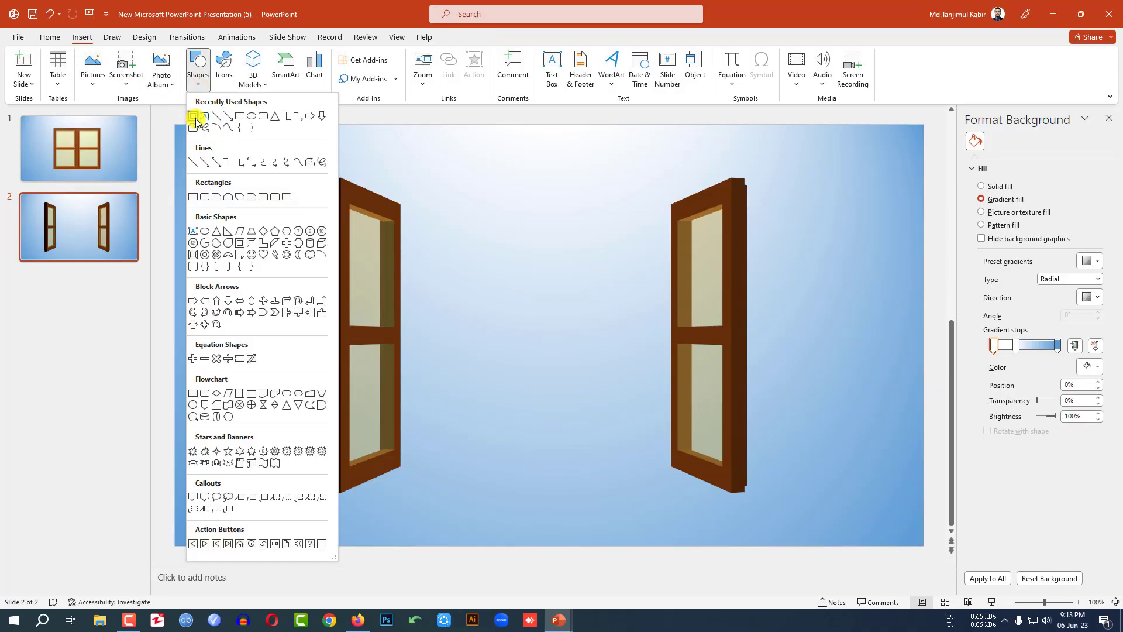
click(238, 116)
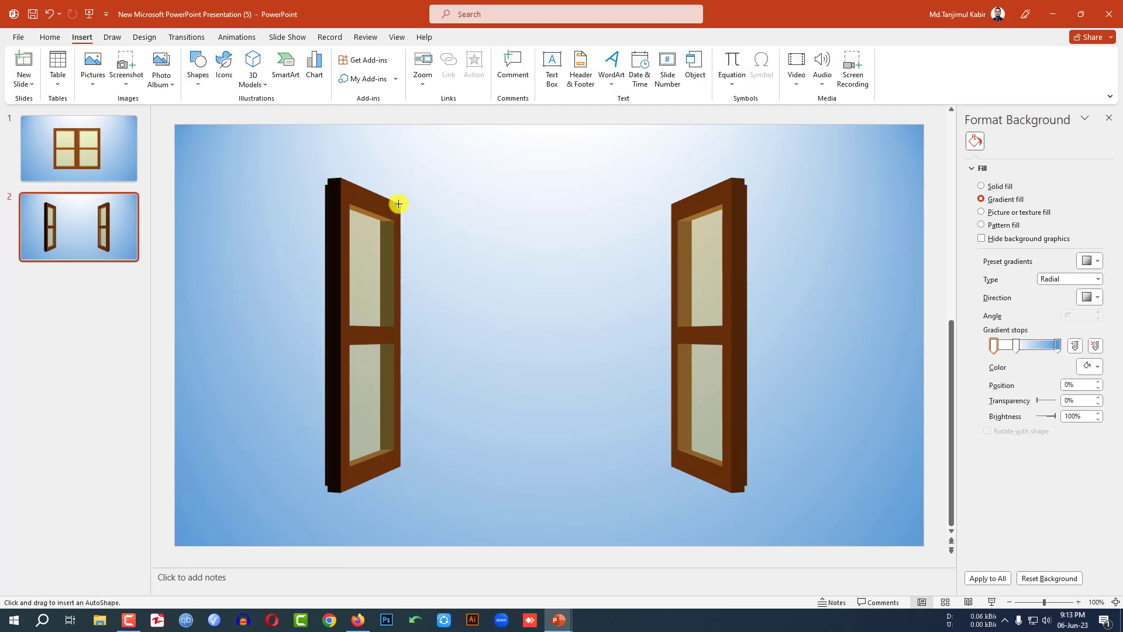
drag(402, 204, 672, 216)
click(471, 71)
click(464, 197)
click(454, 55)
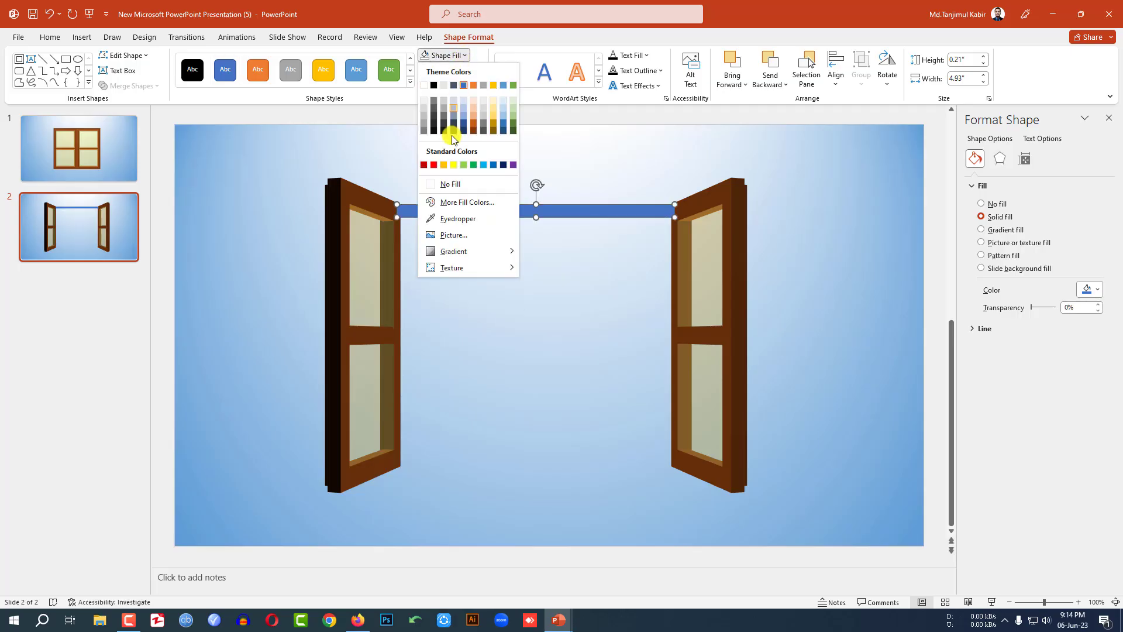
click(457, 219)
click(383, 201)
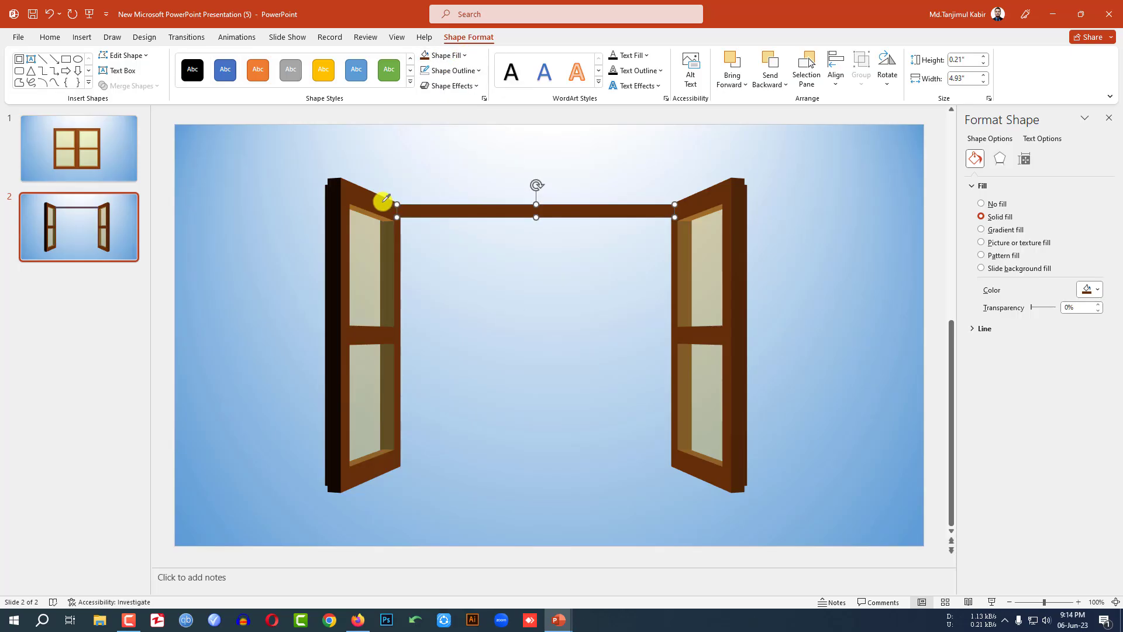
Copy the brown bar down to the bottom edge of the panes.
click(493, 212)
drag(493, 212, 492, 463)
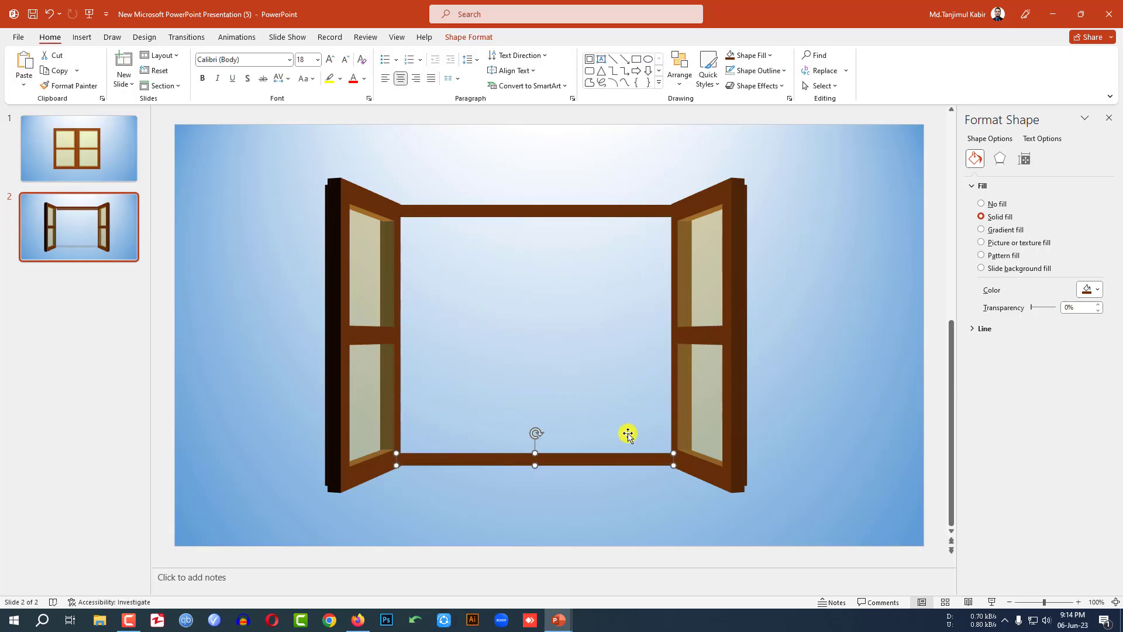
click(578, 402)
click(82, 36)
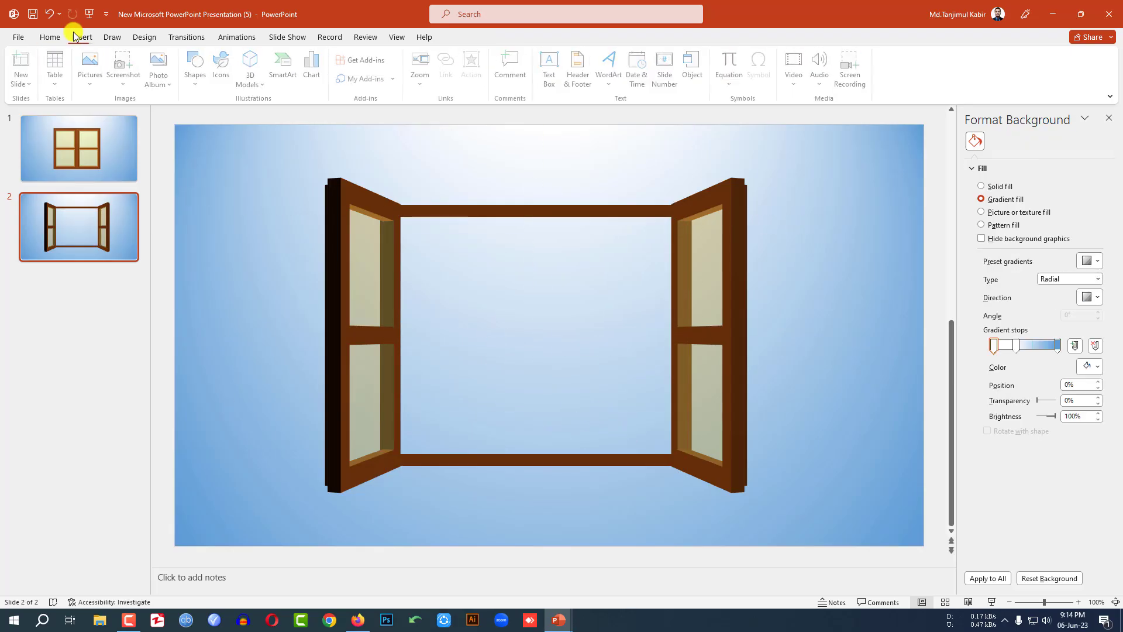
Insert the city-park photo from Downloads and size it into the window frame.
click(94, 75)
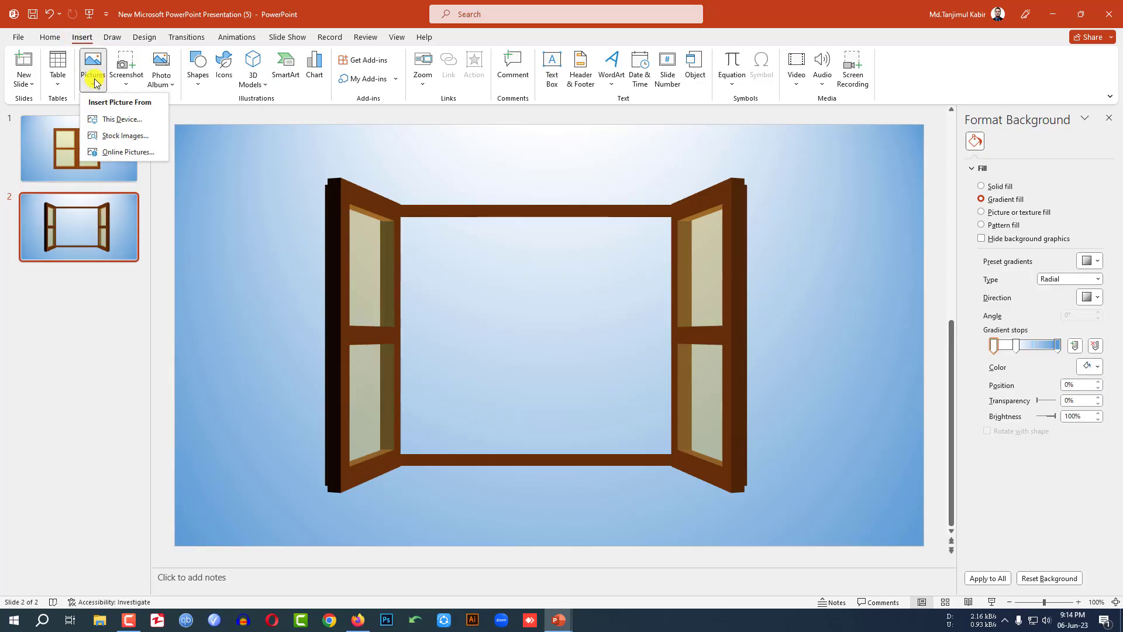
click(122, 120)
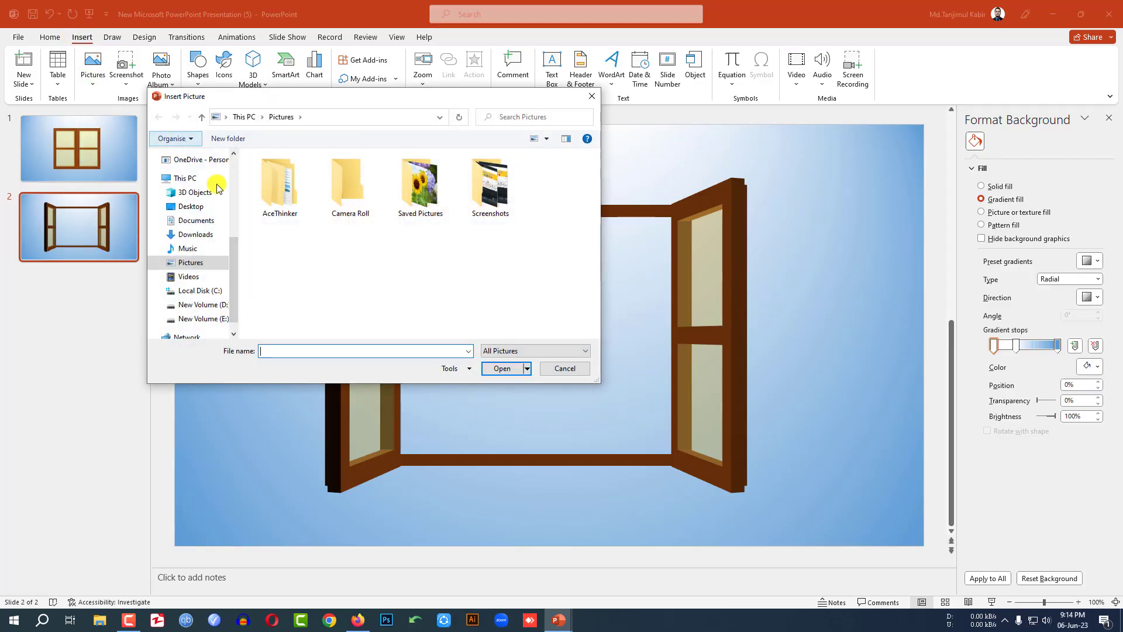
click(195, 234)
double_click(278, 201)
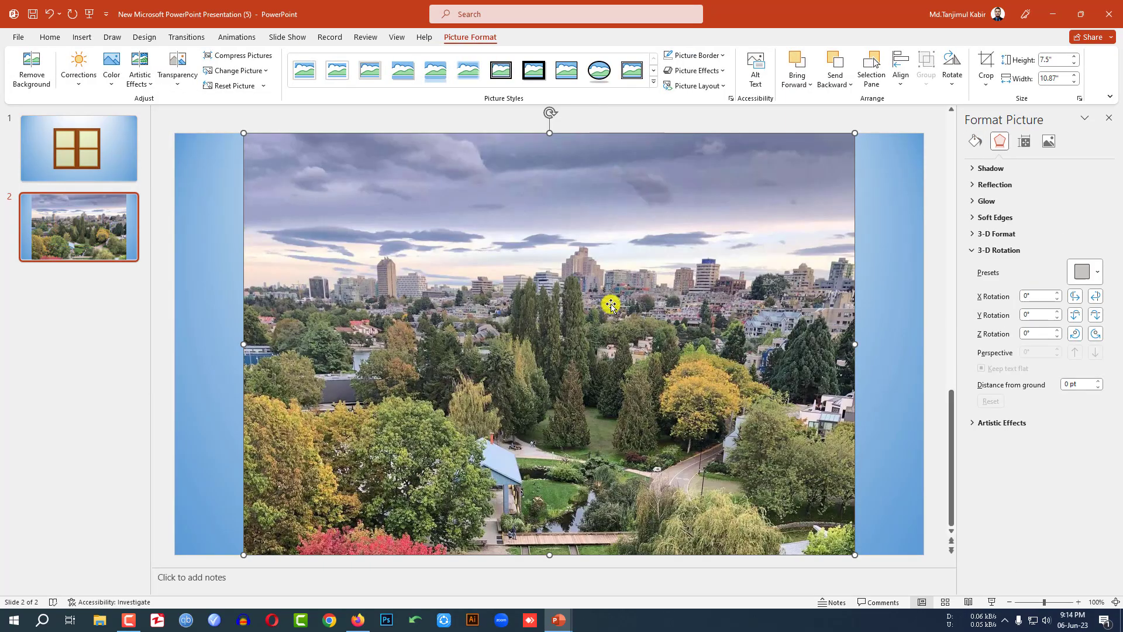
drag(853, 134, 603, 360)
drag(504, 376, 636, 290)
Crop the photo's left and right sides to fit the frame.
click(987, 84)
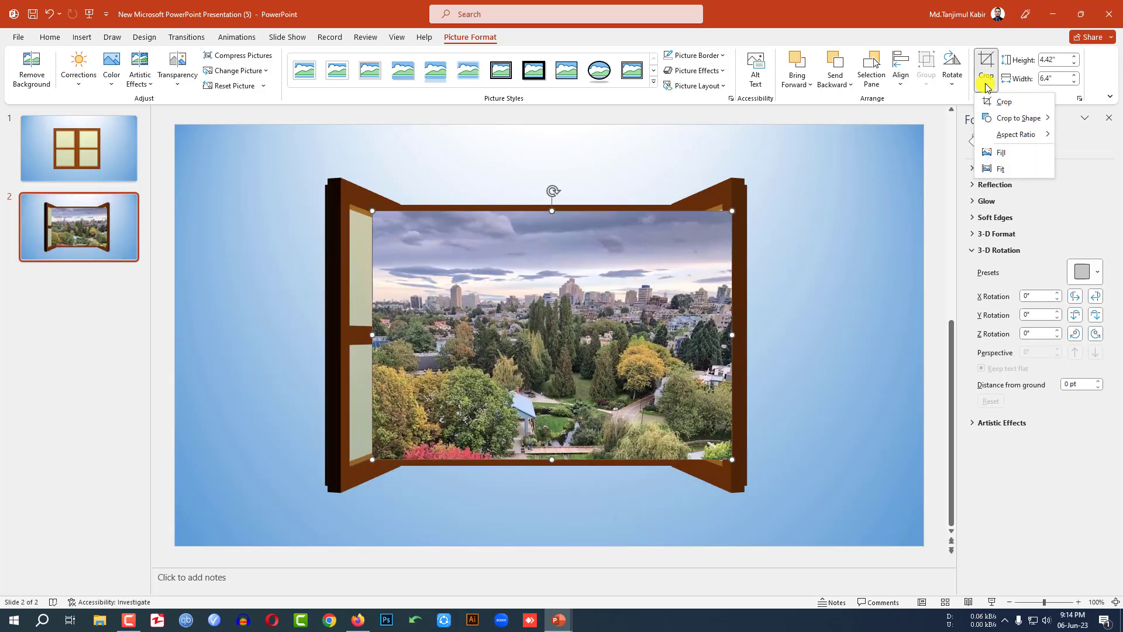
click(1000, 101)
drag(731, 335, 675, 334)
drag(374, 336, 398, 341)
click(606, 163)
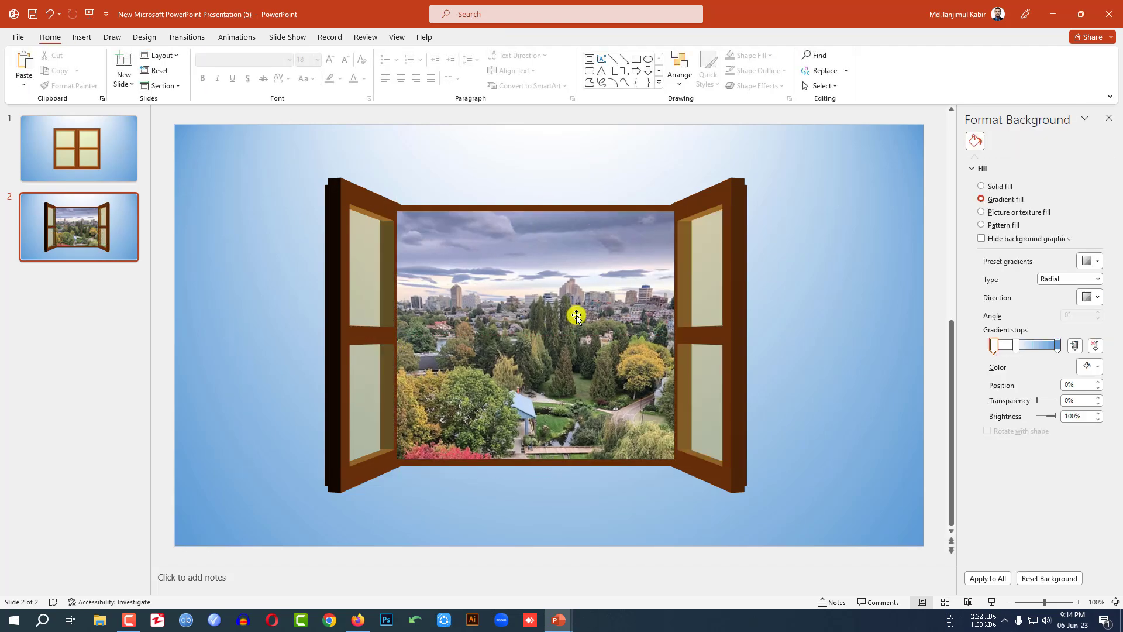
Send the photo to the back, behind the window panes.
right_click(557, 308)
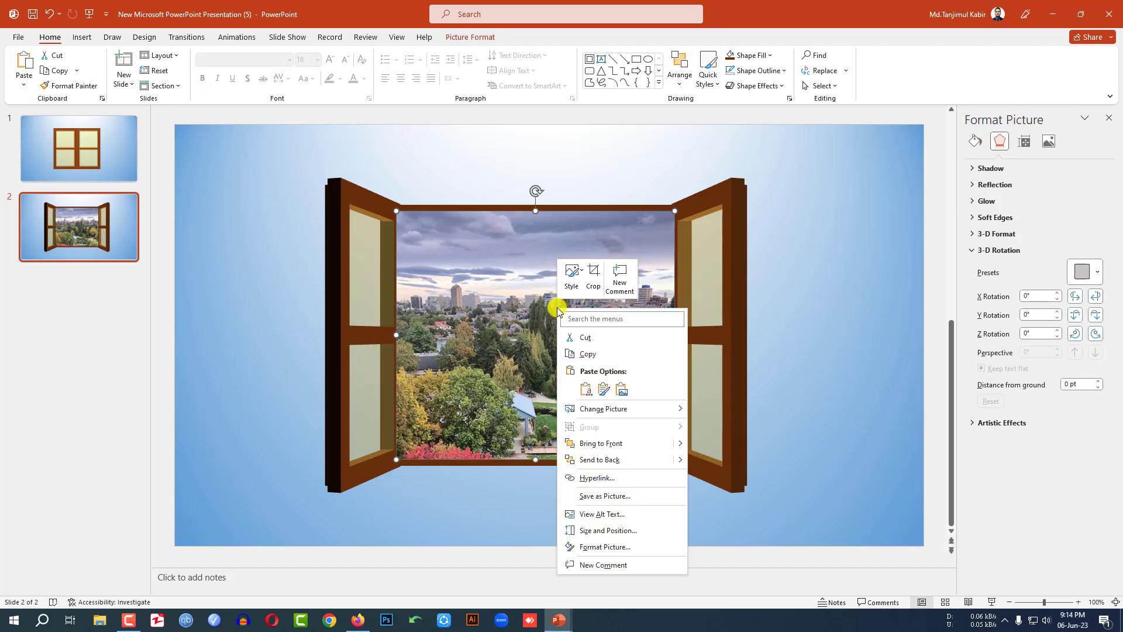
click(599, 459)
click(845, 314)
Apply the Morph transition to slide 2.
click(83, 155)
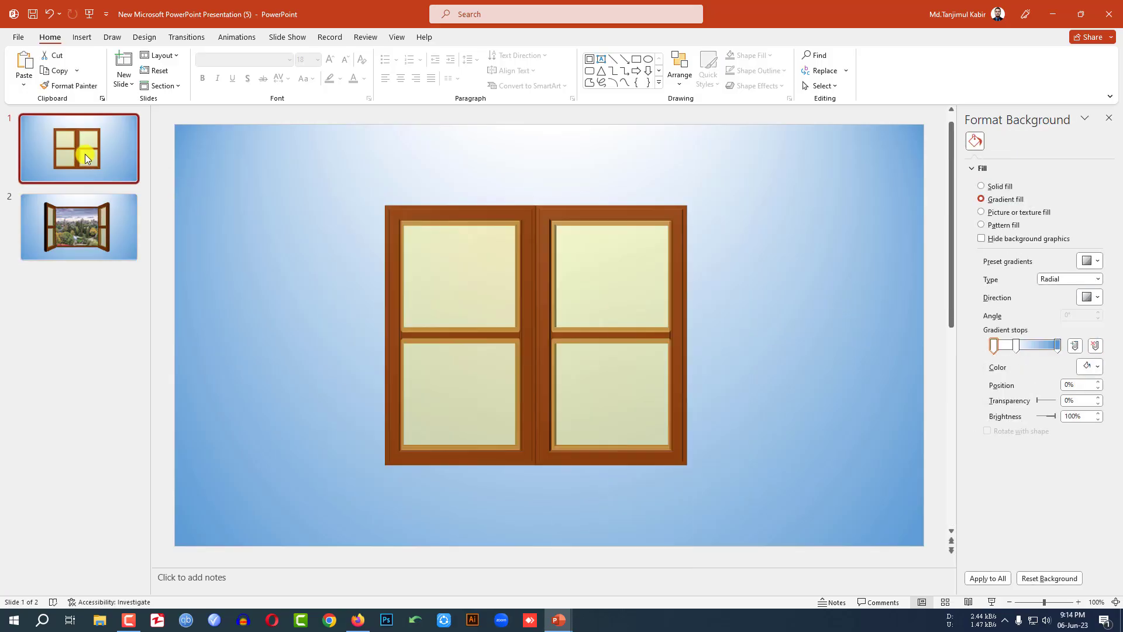
click(96, 220)
click(183, 37)
click(123, 74)
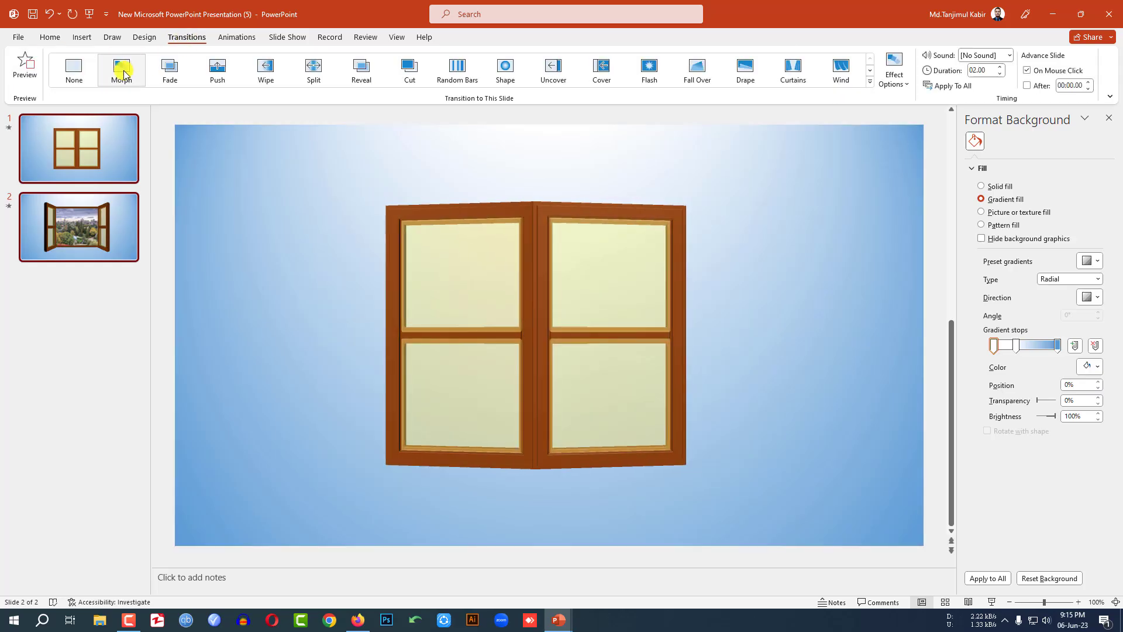
Play the slideshow from slide 1, advancing to watch the window swing open and close.
click(79, 150)
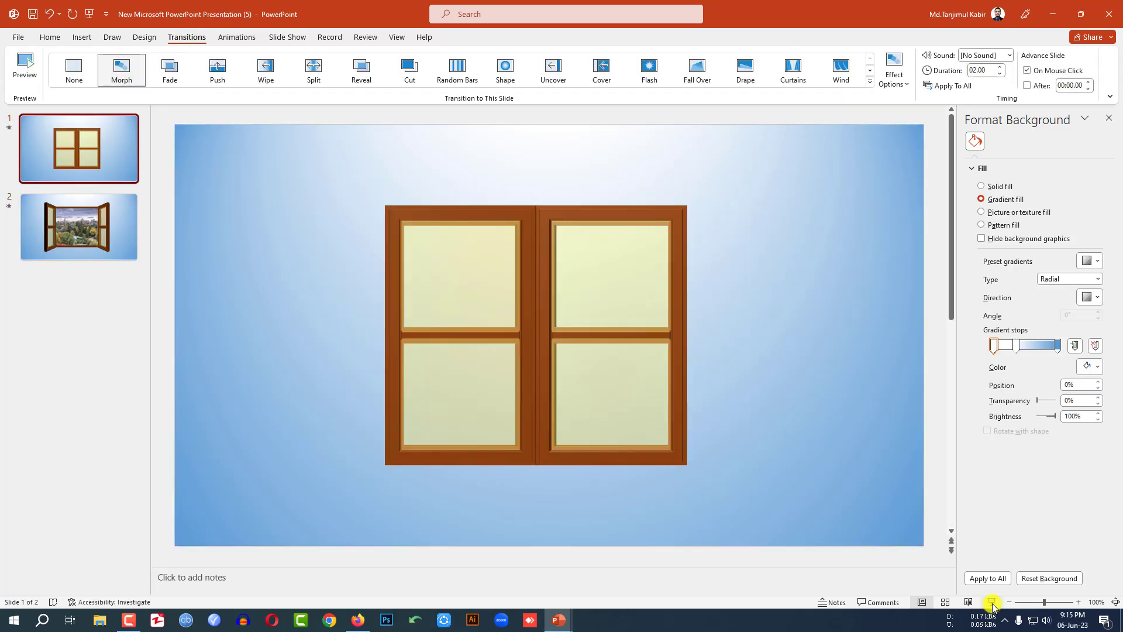
click(990, 602)
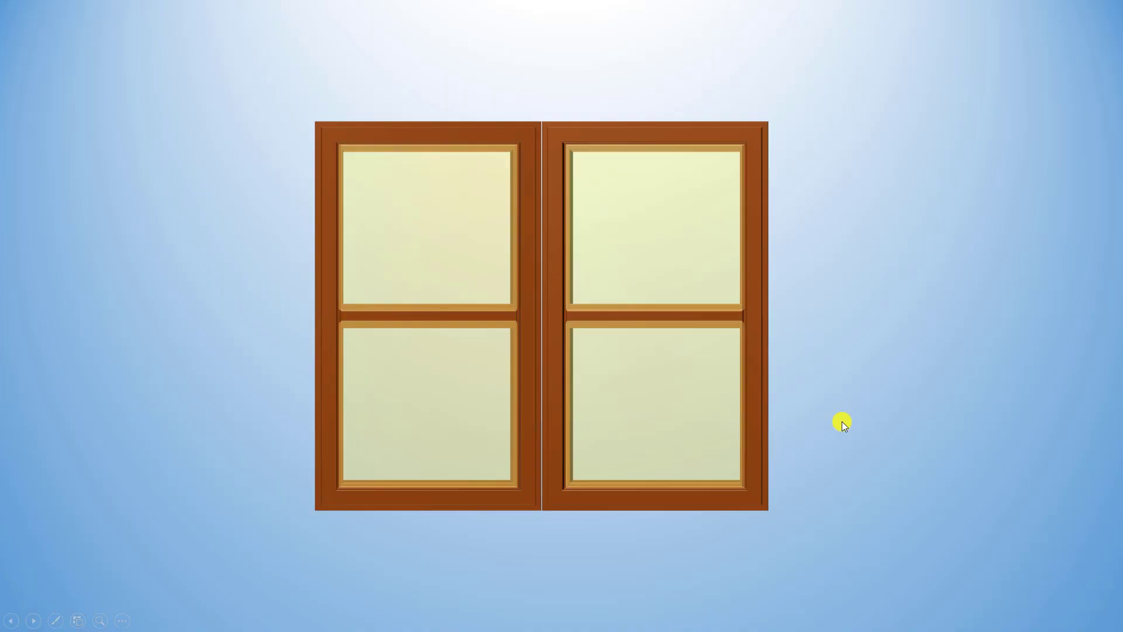
click(841, 421)
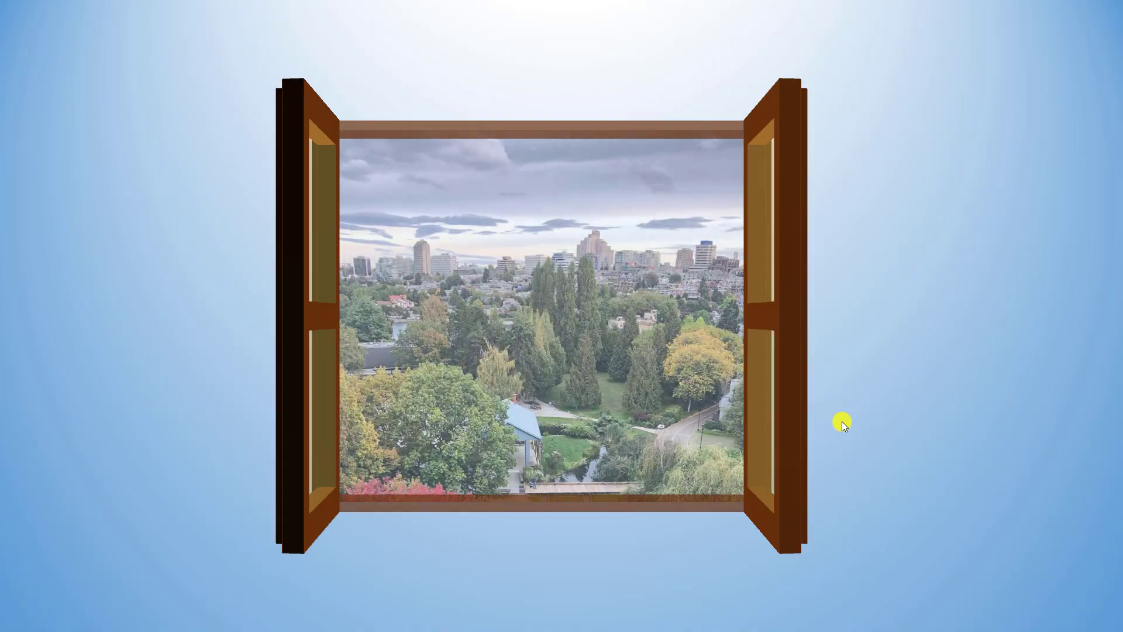
click(841, 421)
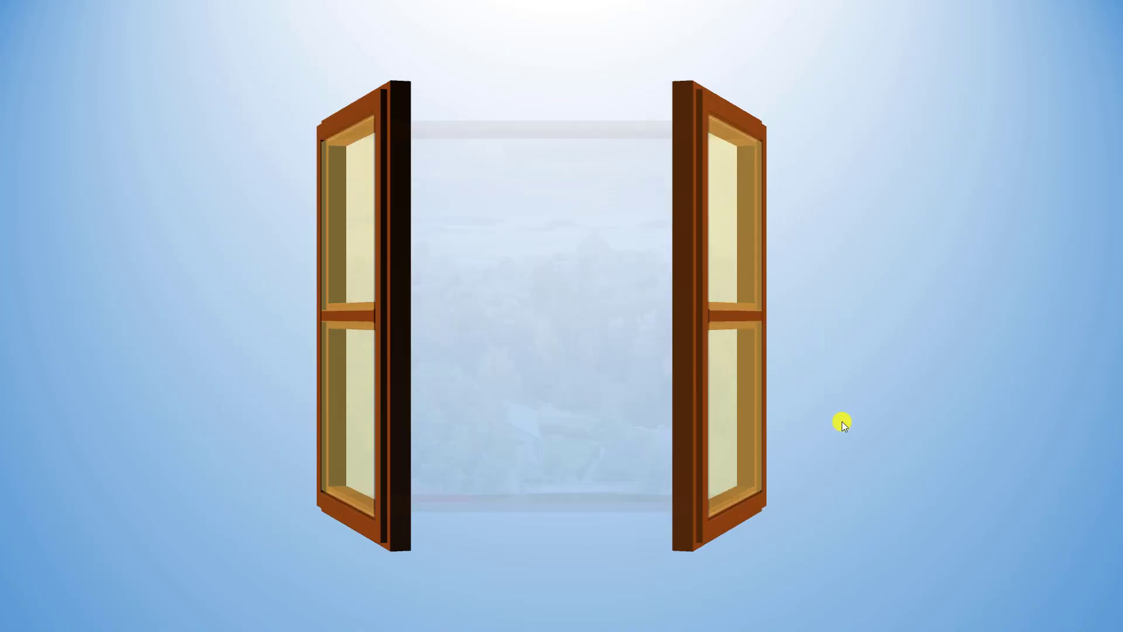